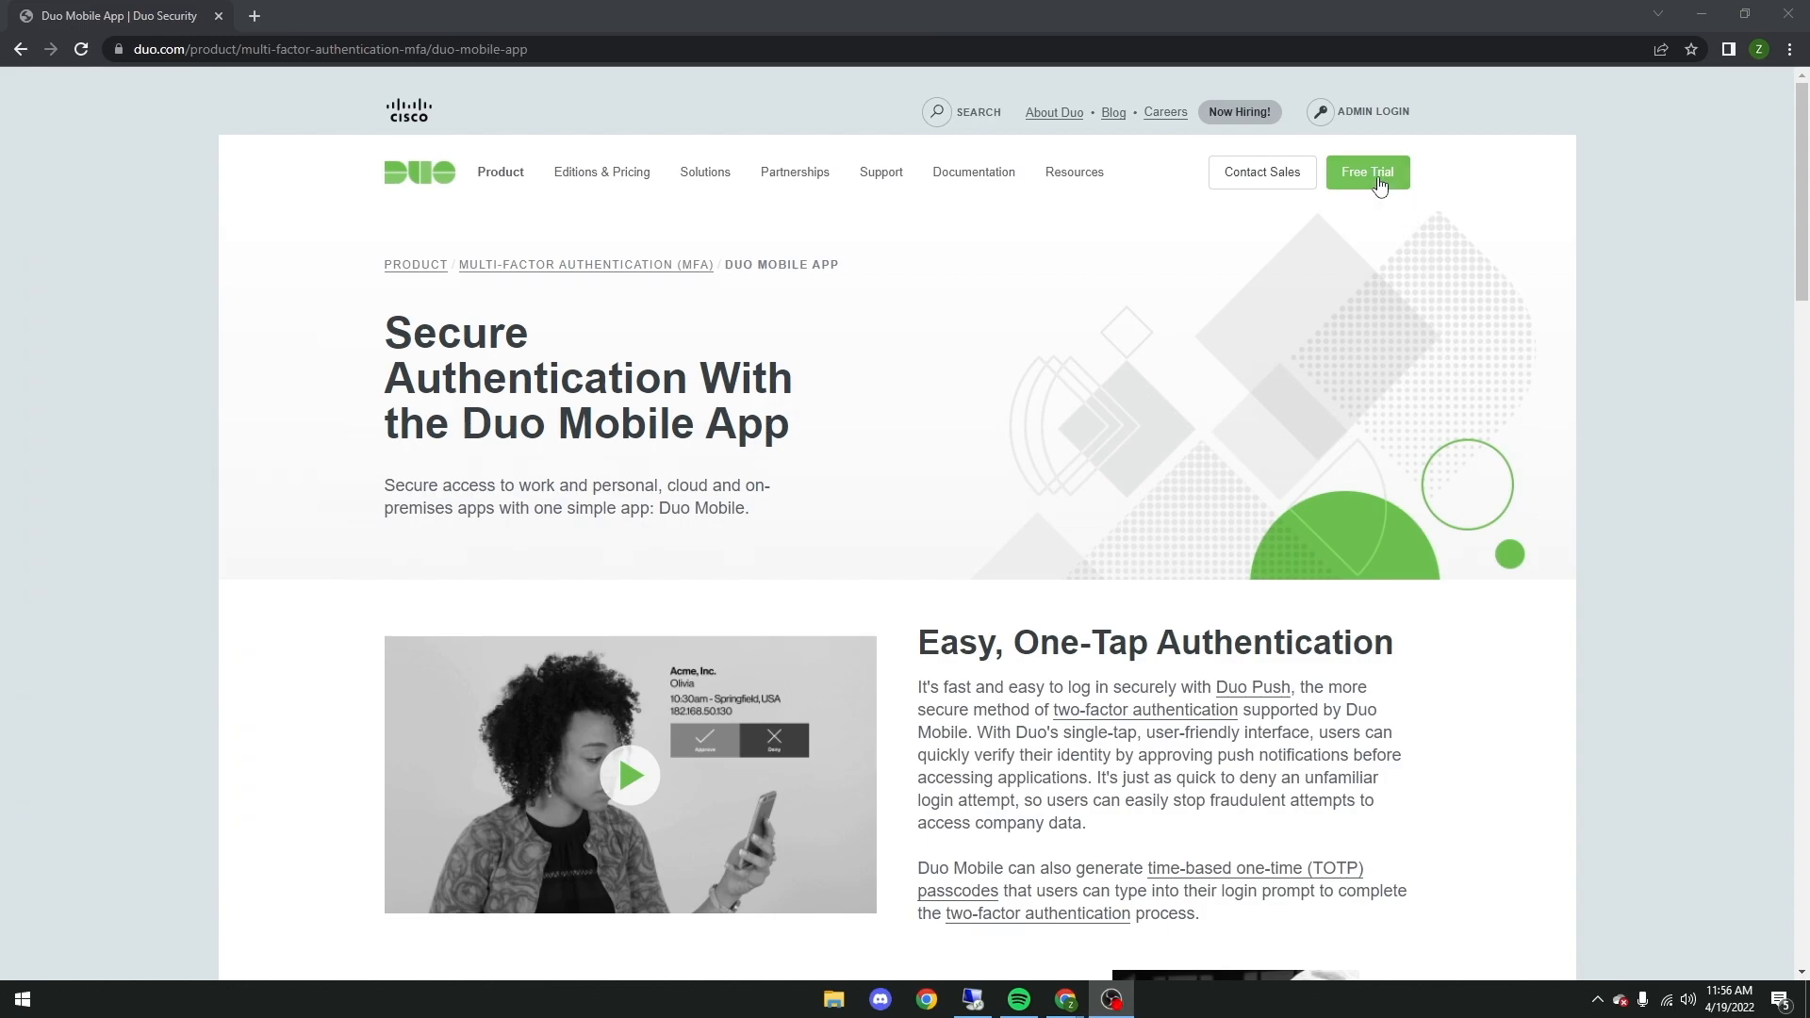
Step: Open the Duo free trial sign-up form and enter the first and last name
click(1378, 182)
click(695, 395)
text(Zesty)
key(Tab)
text(Test)
key(Tab)
key(Tab)
Step: Set the company name to Reaper, complete the remaining sign-up fields and create the trial account
click(737, 491)
text(Reaper)
click(985, 494)
click(971, 531)
click(681, 585)
click(700, 663)
click(841, 753)
Step: Open the Duo welcome e-mail in Gmail and follow its account setup link
click(480, 16)
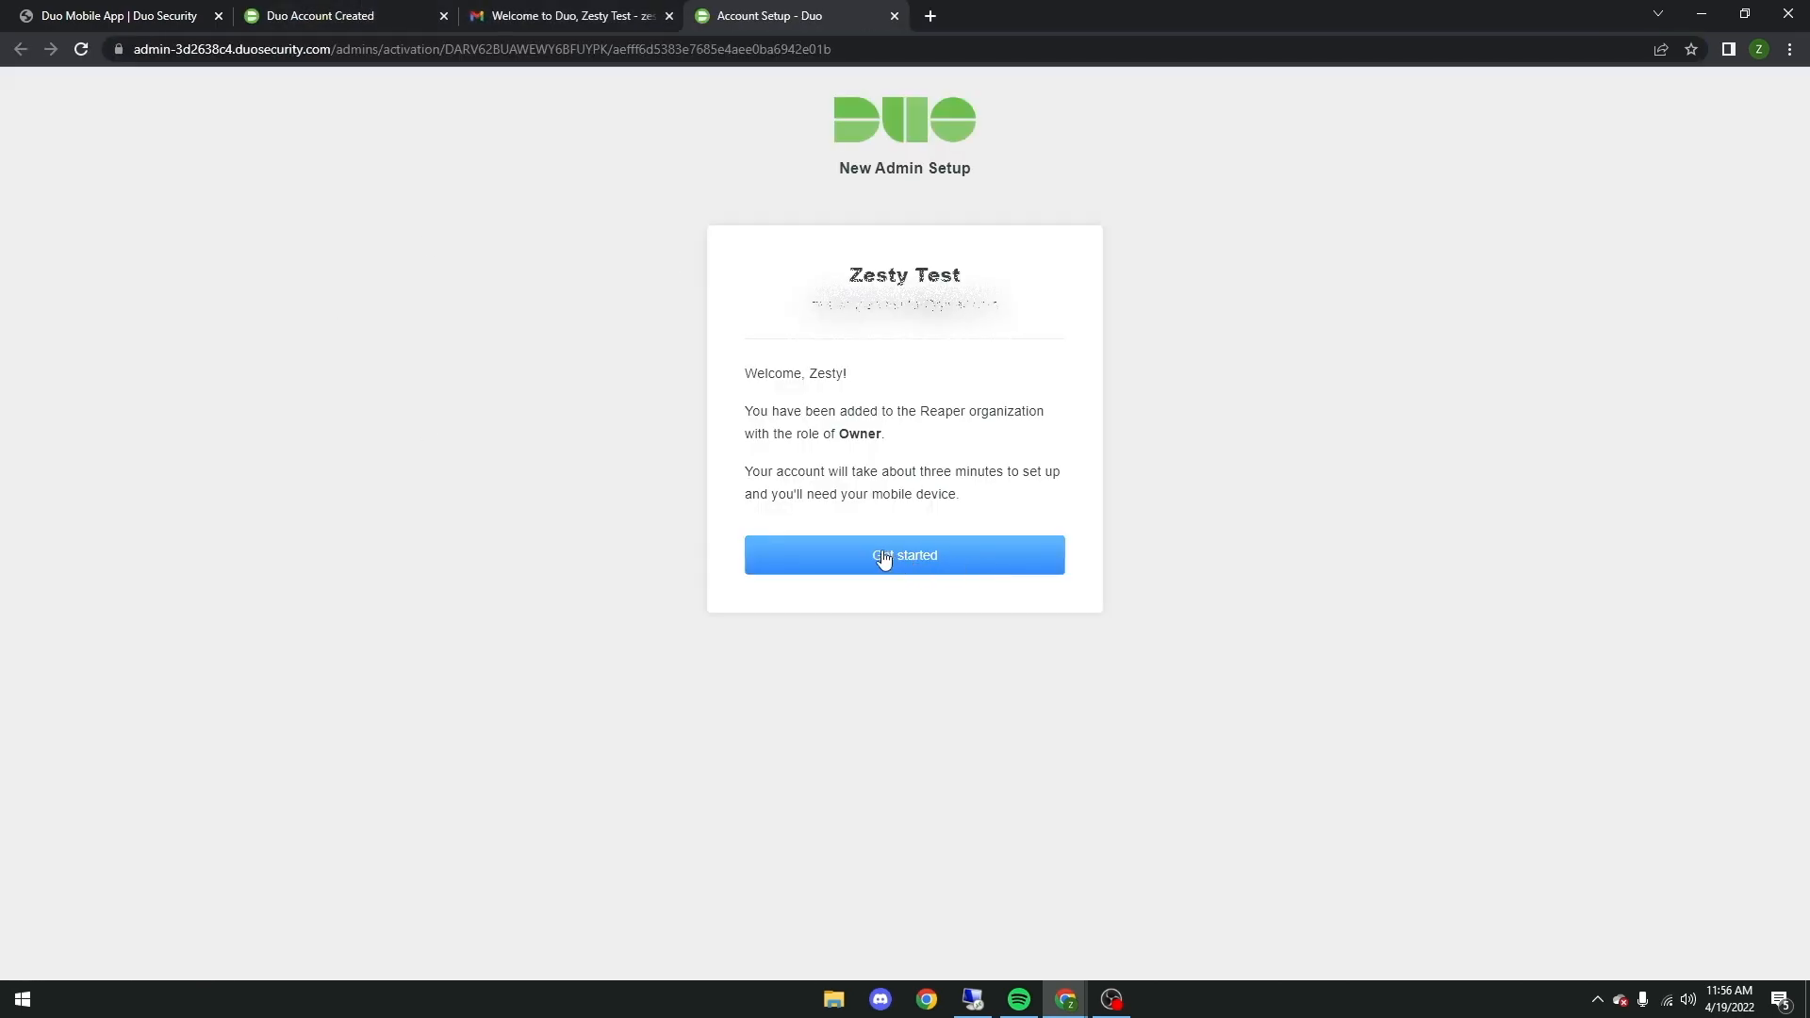
click(883, 559)
Step: Try to create and confirm a password for the new admin account
click(857, 407)
text(•••••••••••)
click(818, 484)
text(•••••••••••)
Step: Replace the admin account password with one of at least 12 characters, confirm it and continue the setup
double_click(861, 408)
text(••••••••••••••••)
key(Tab)
text(••••••••••••••••)
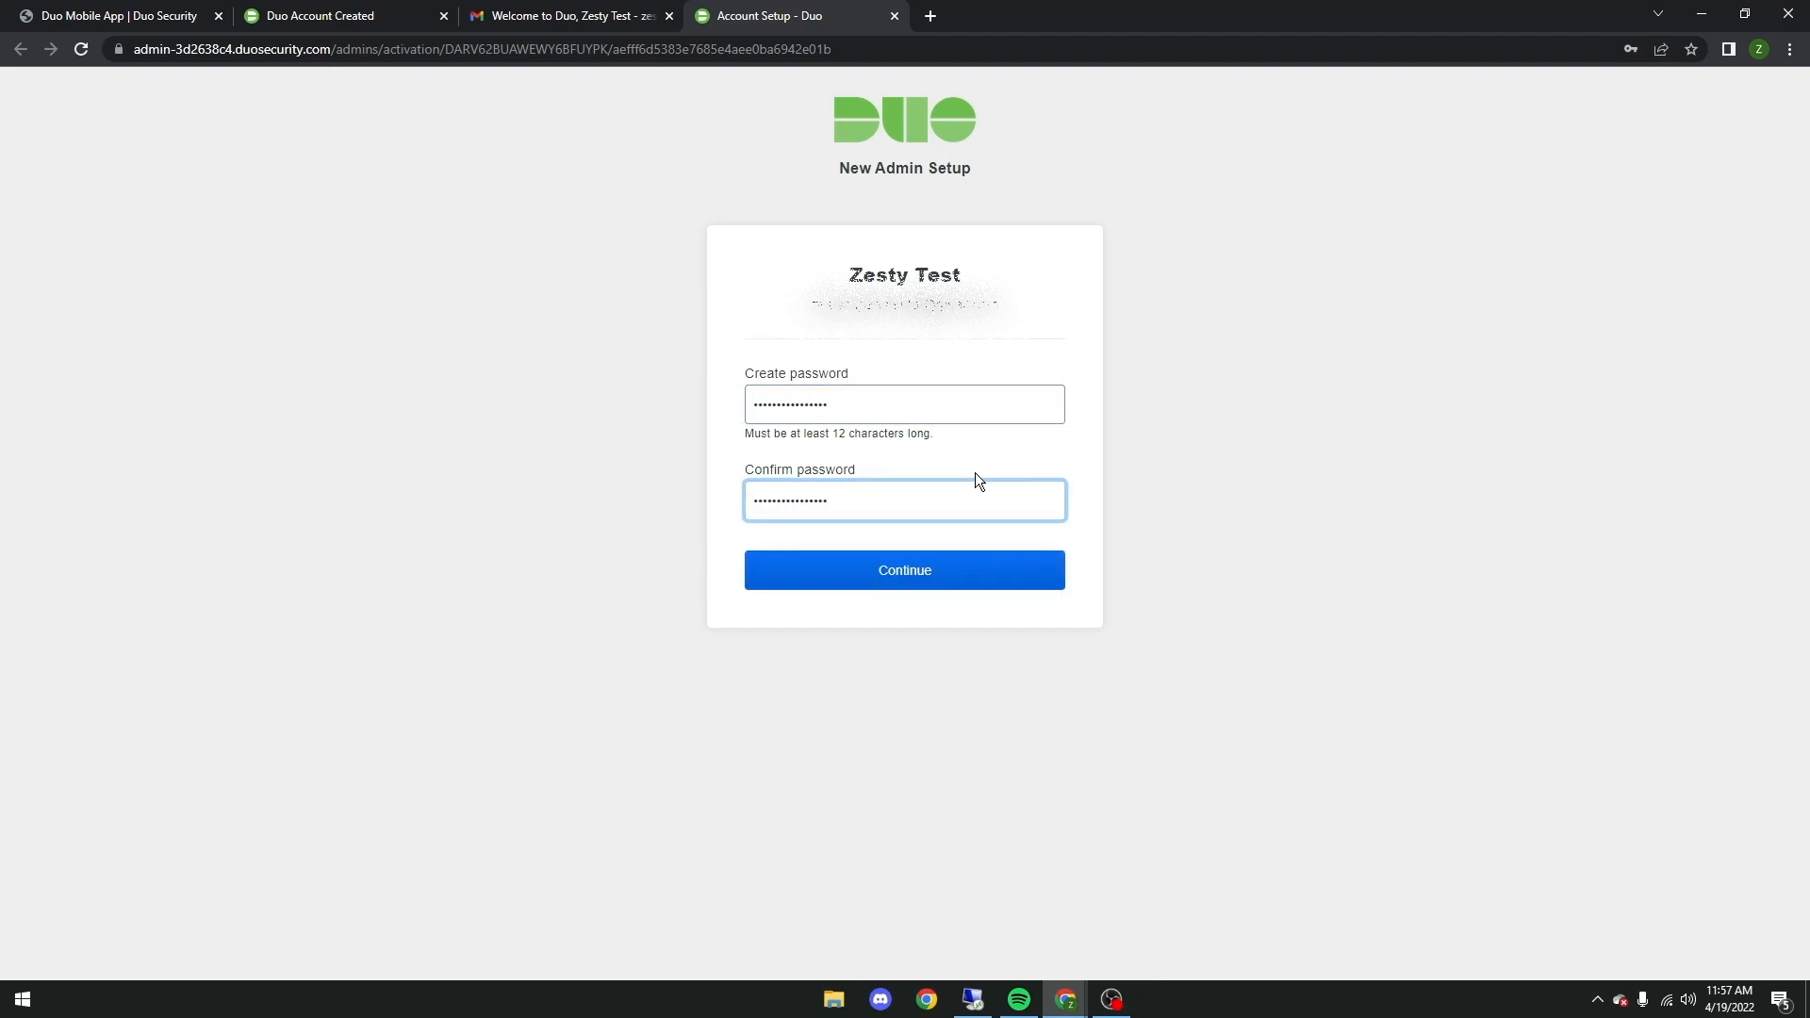
click(921, 577)
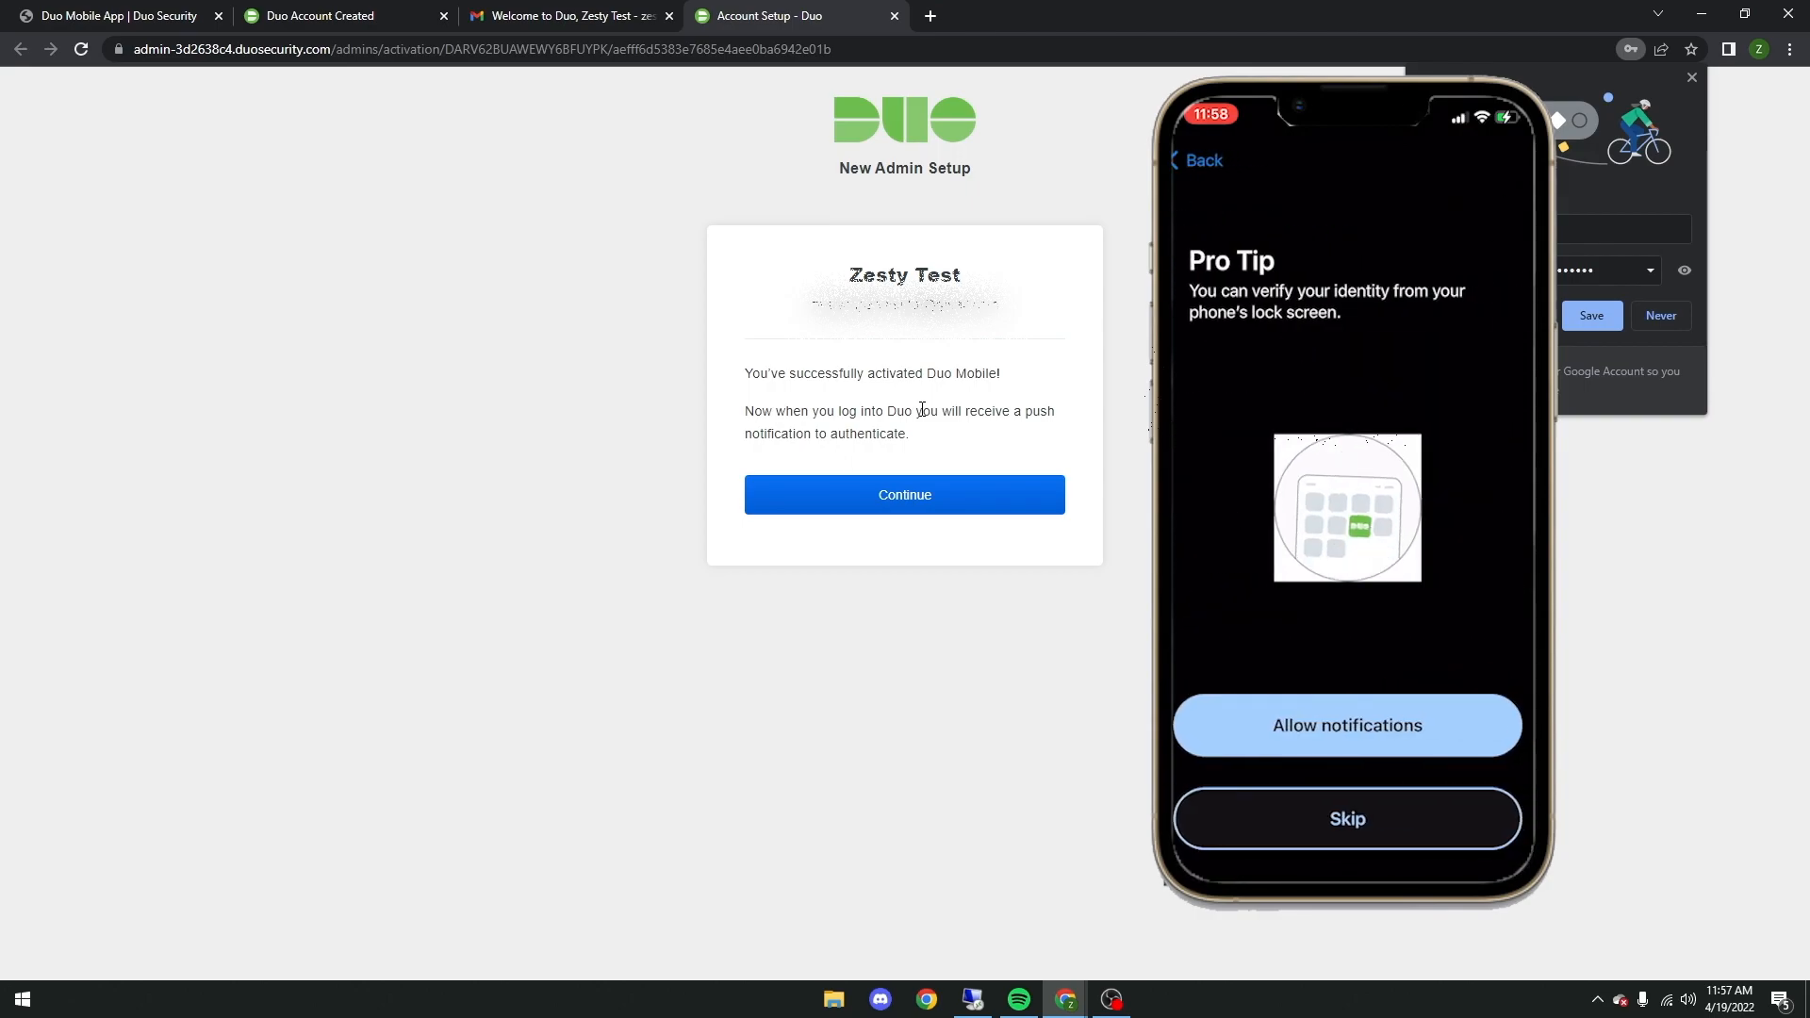
Step: Finish the admin setup with the phone number as backup, and log in with the account password and Duo Push
click(1018, 478)
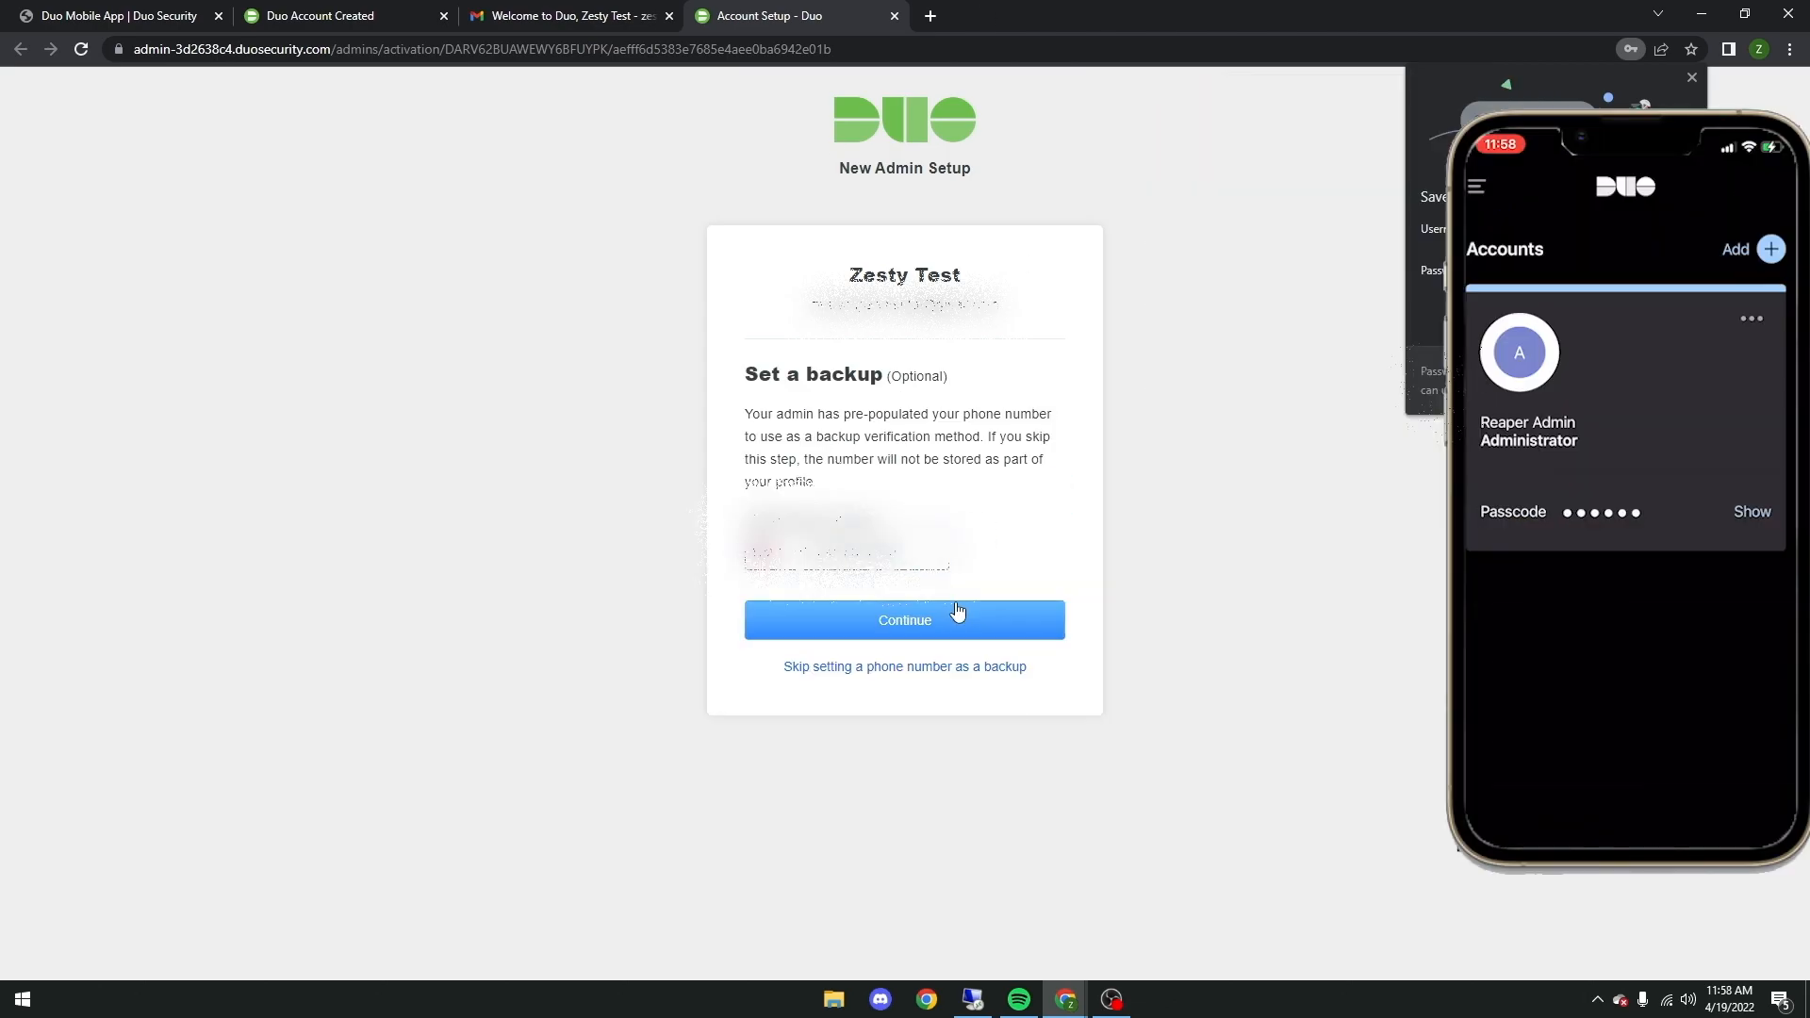
click(957, 613)
text(••••••••)
key(Return)
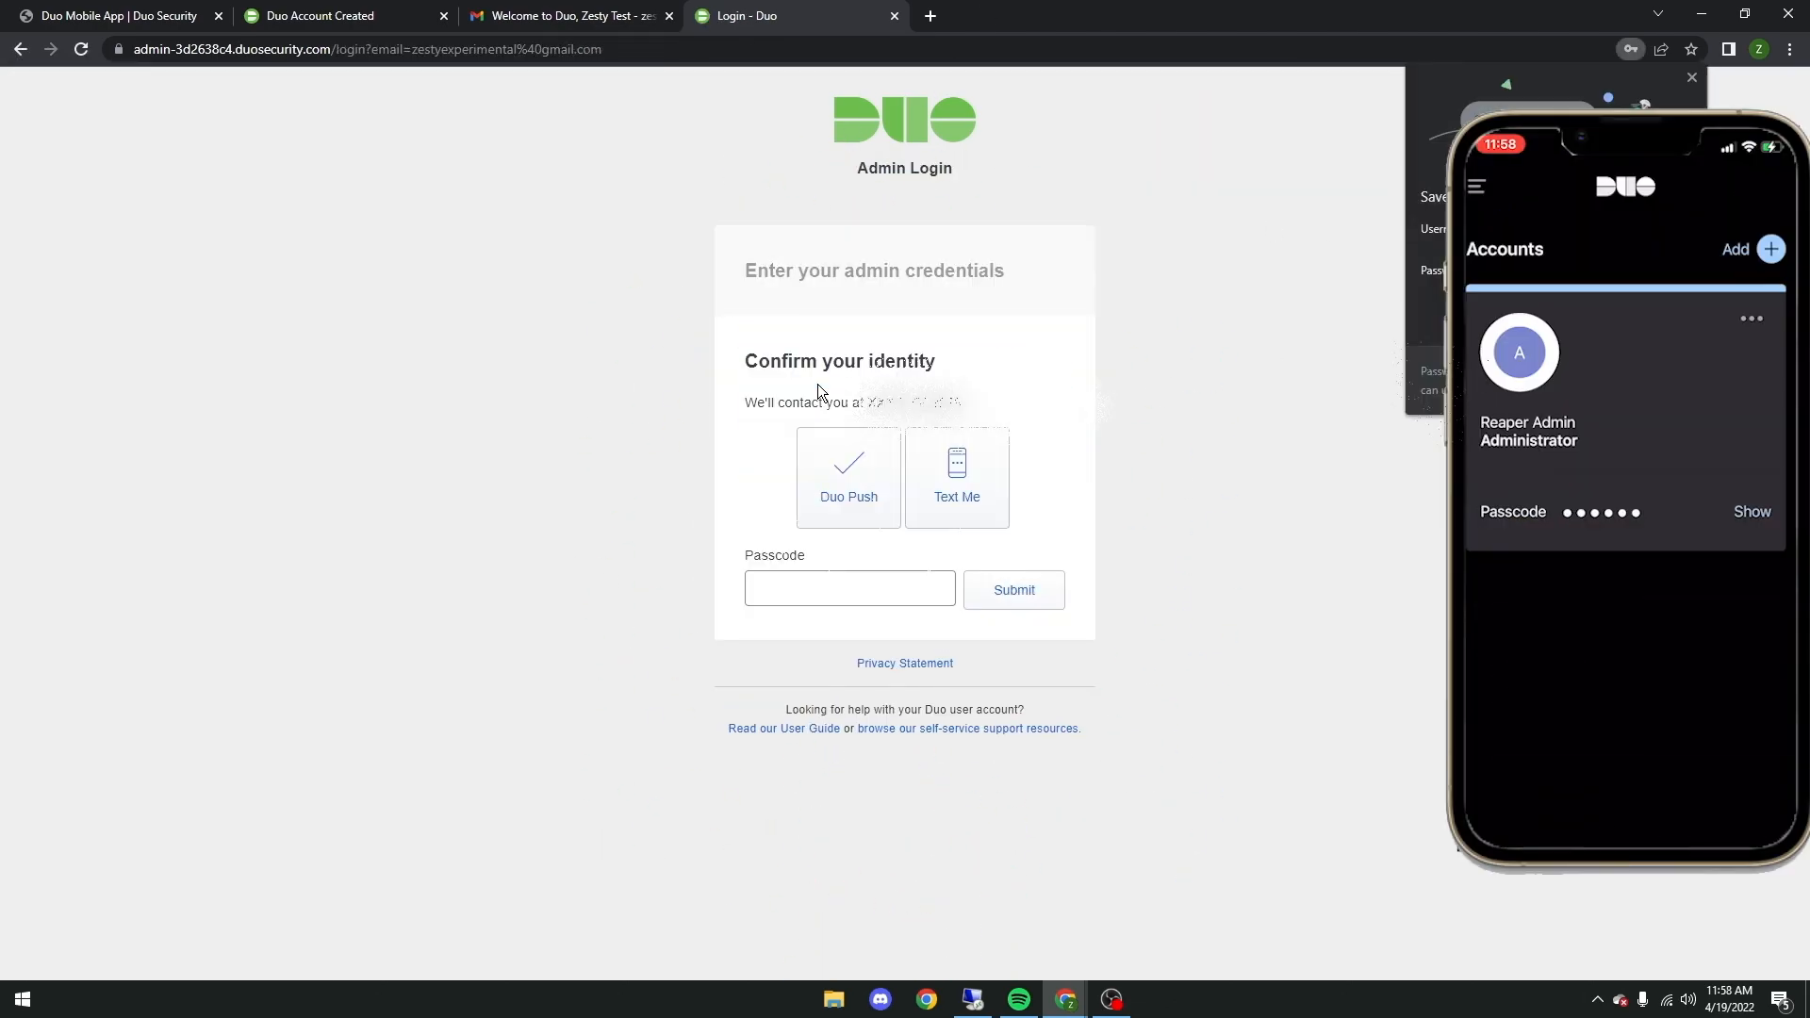
click(845, 447)
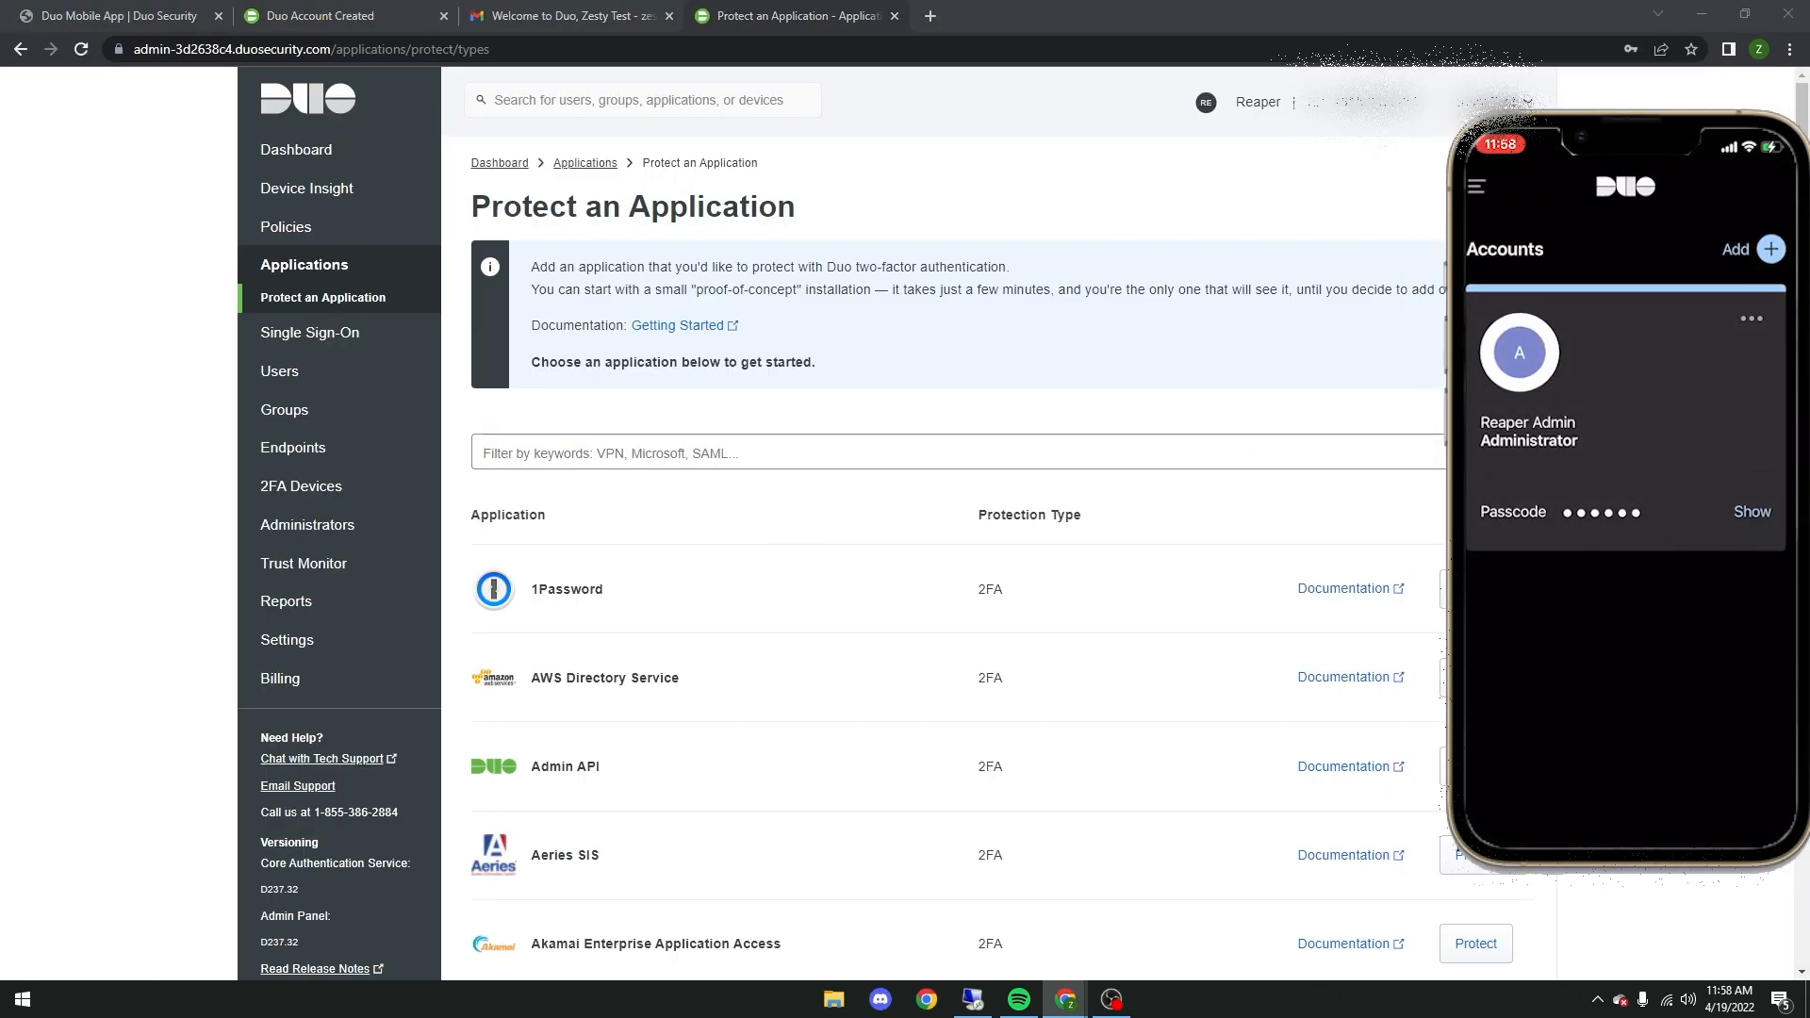
Step: Find Microsoft RDP among the applications to protect by filtering for RDP, and protect it
click(319, 306)
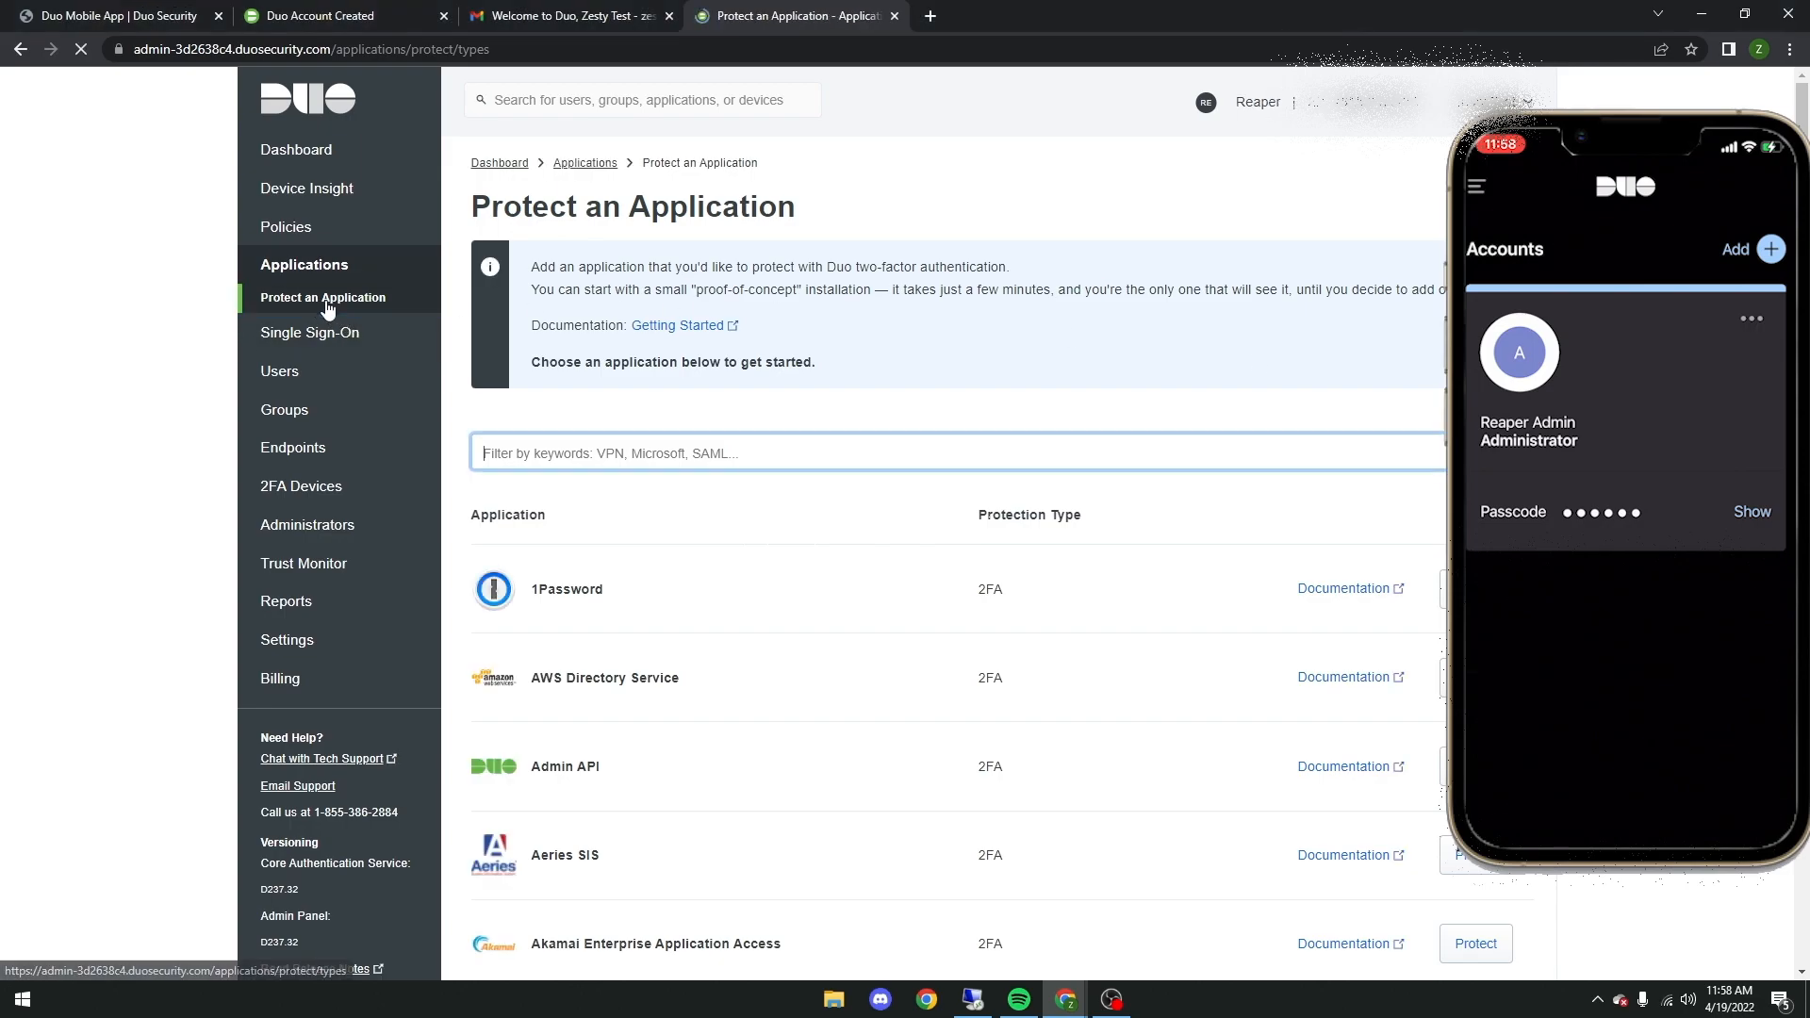
text(RDP)
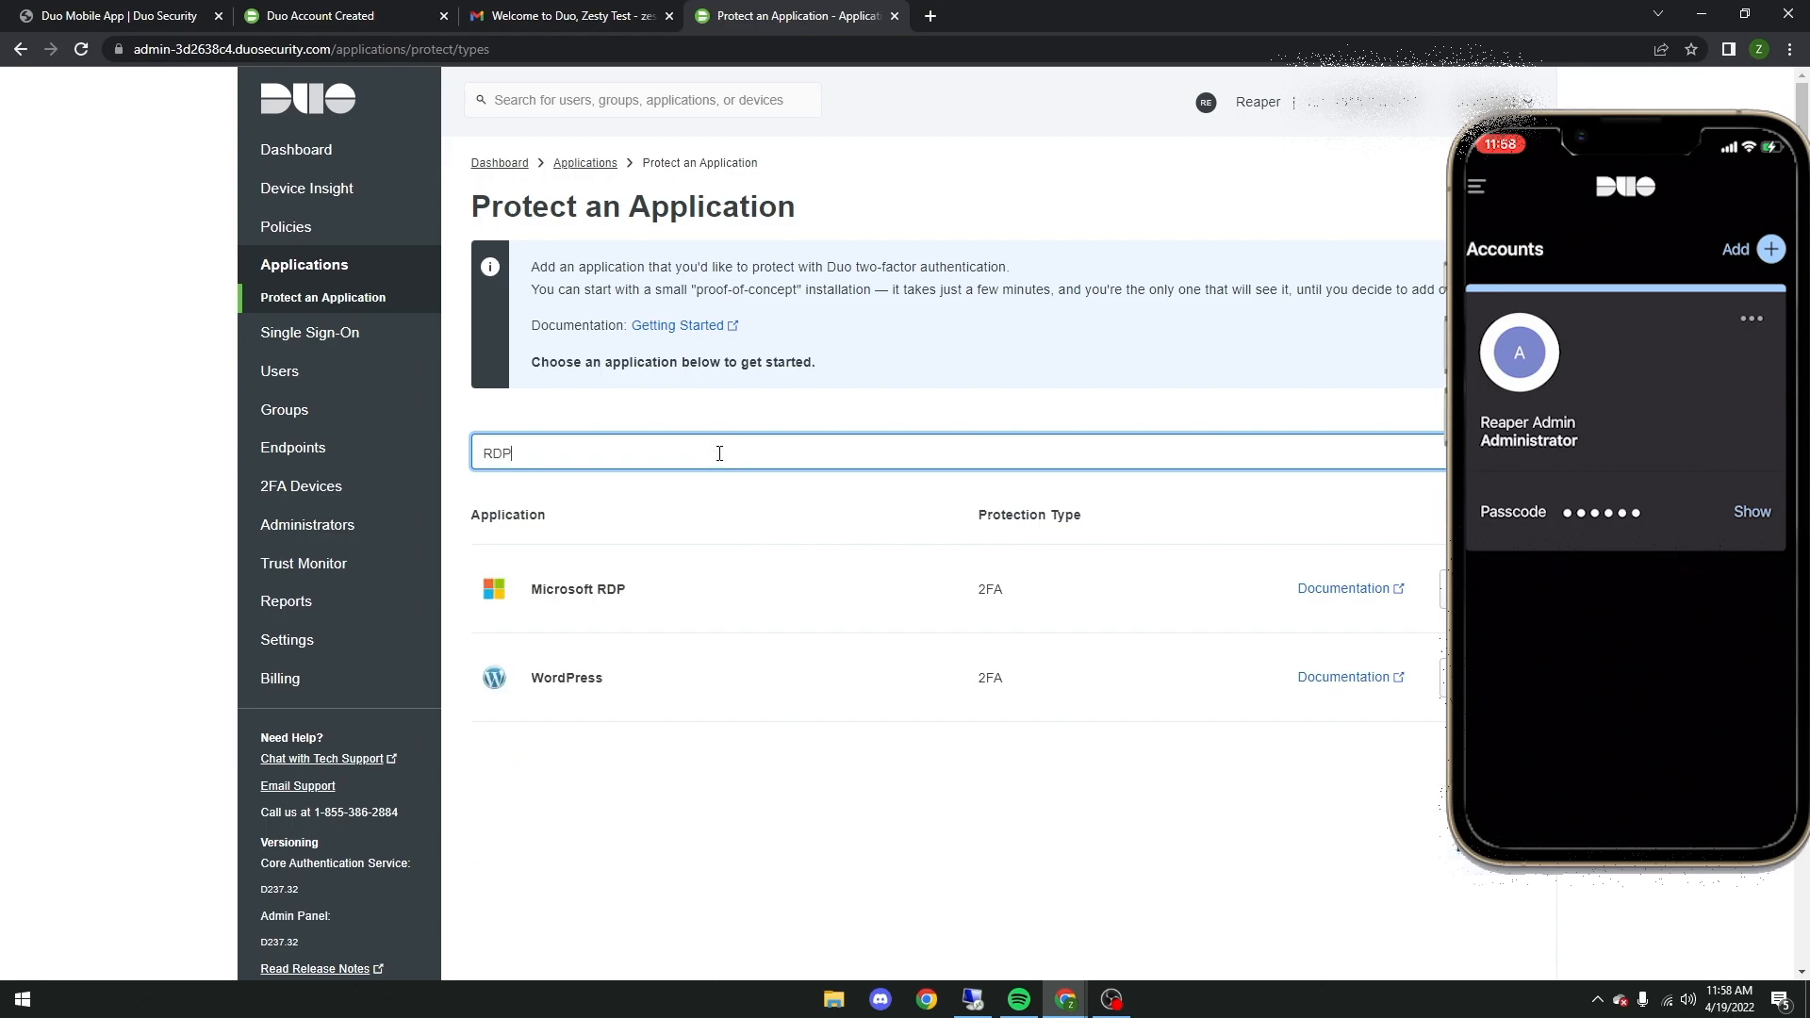
click(1461, 588)
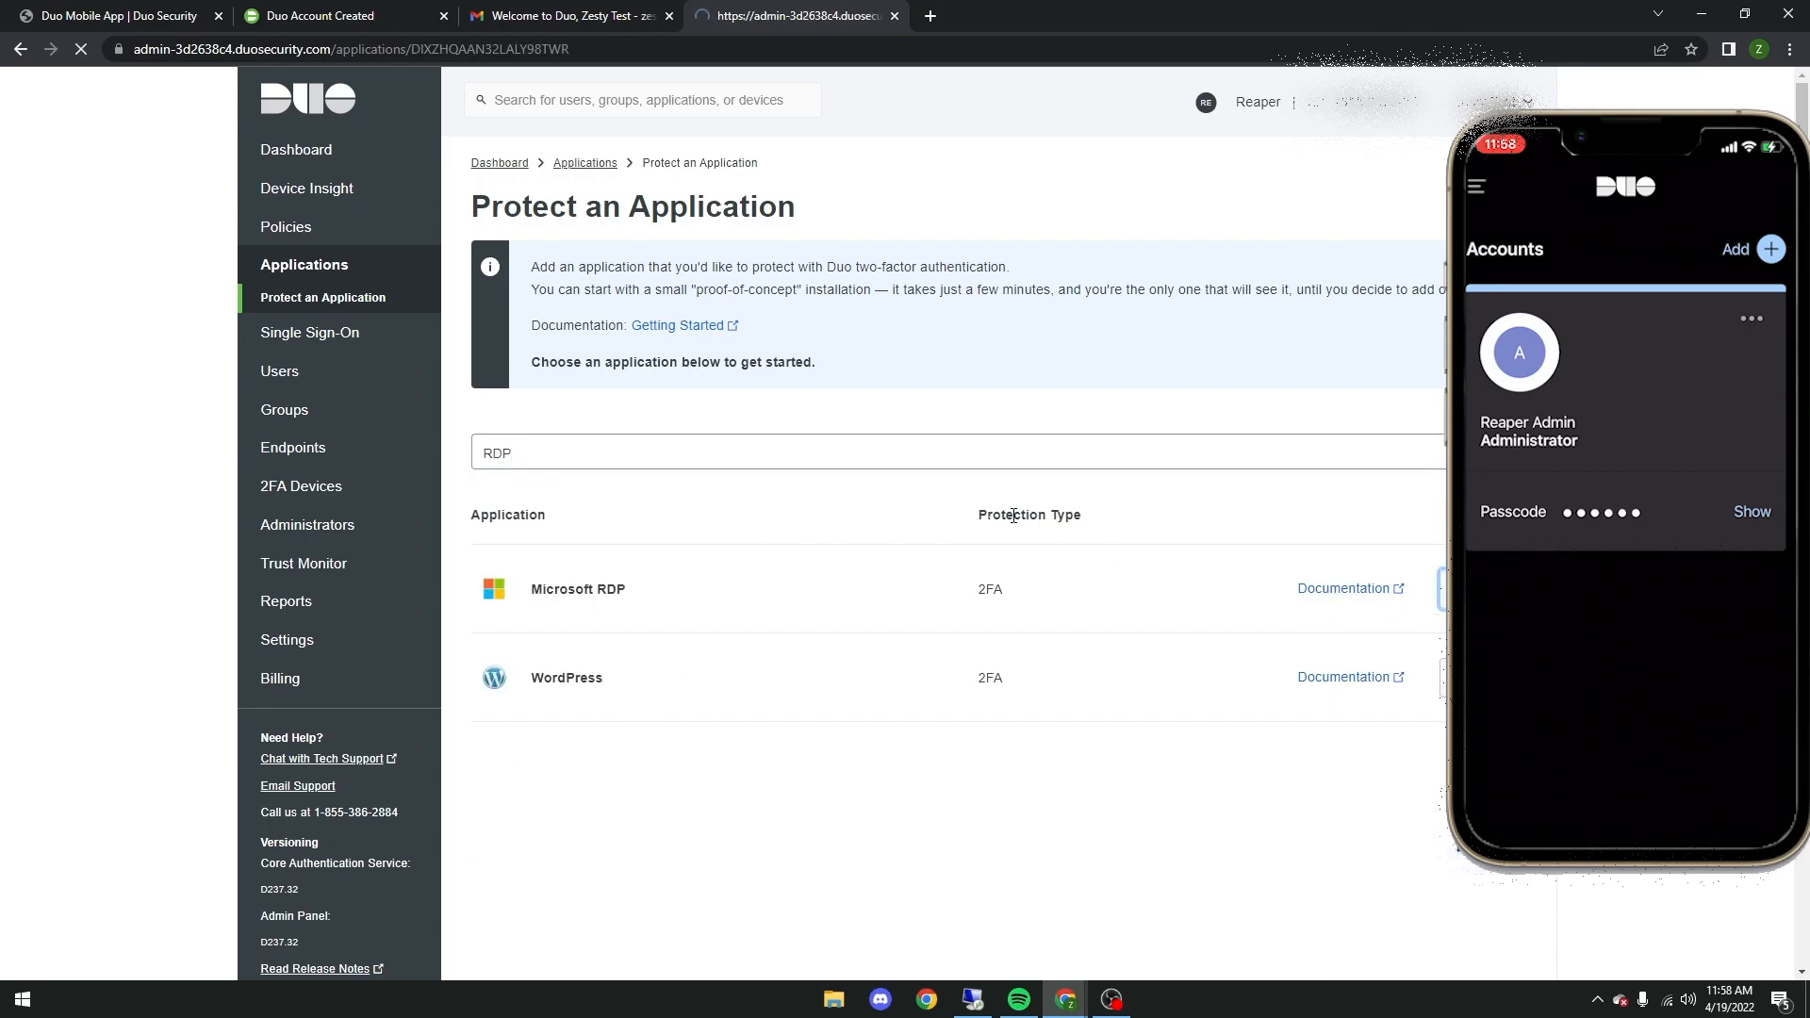
Step: Rename the Microsoft RDP application as RDP-Zesty and save its settings
scroll(754, 528, down, 18)
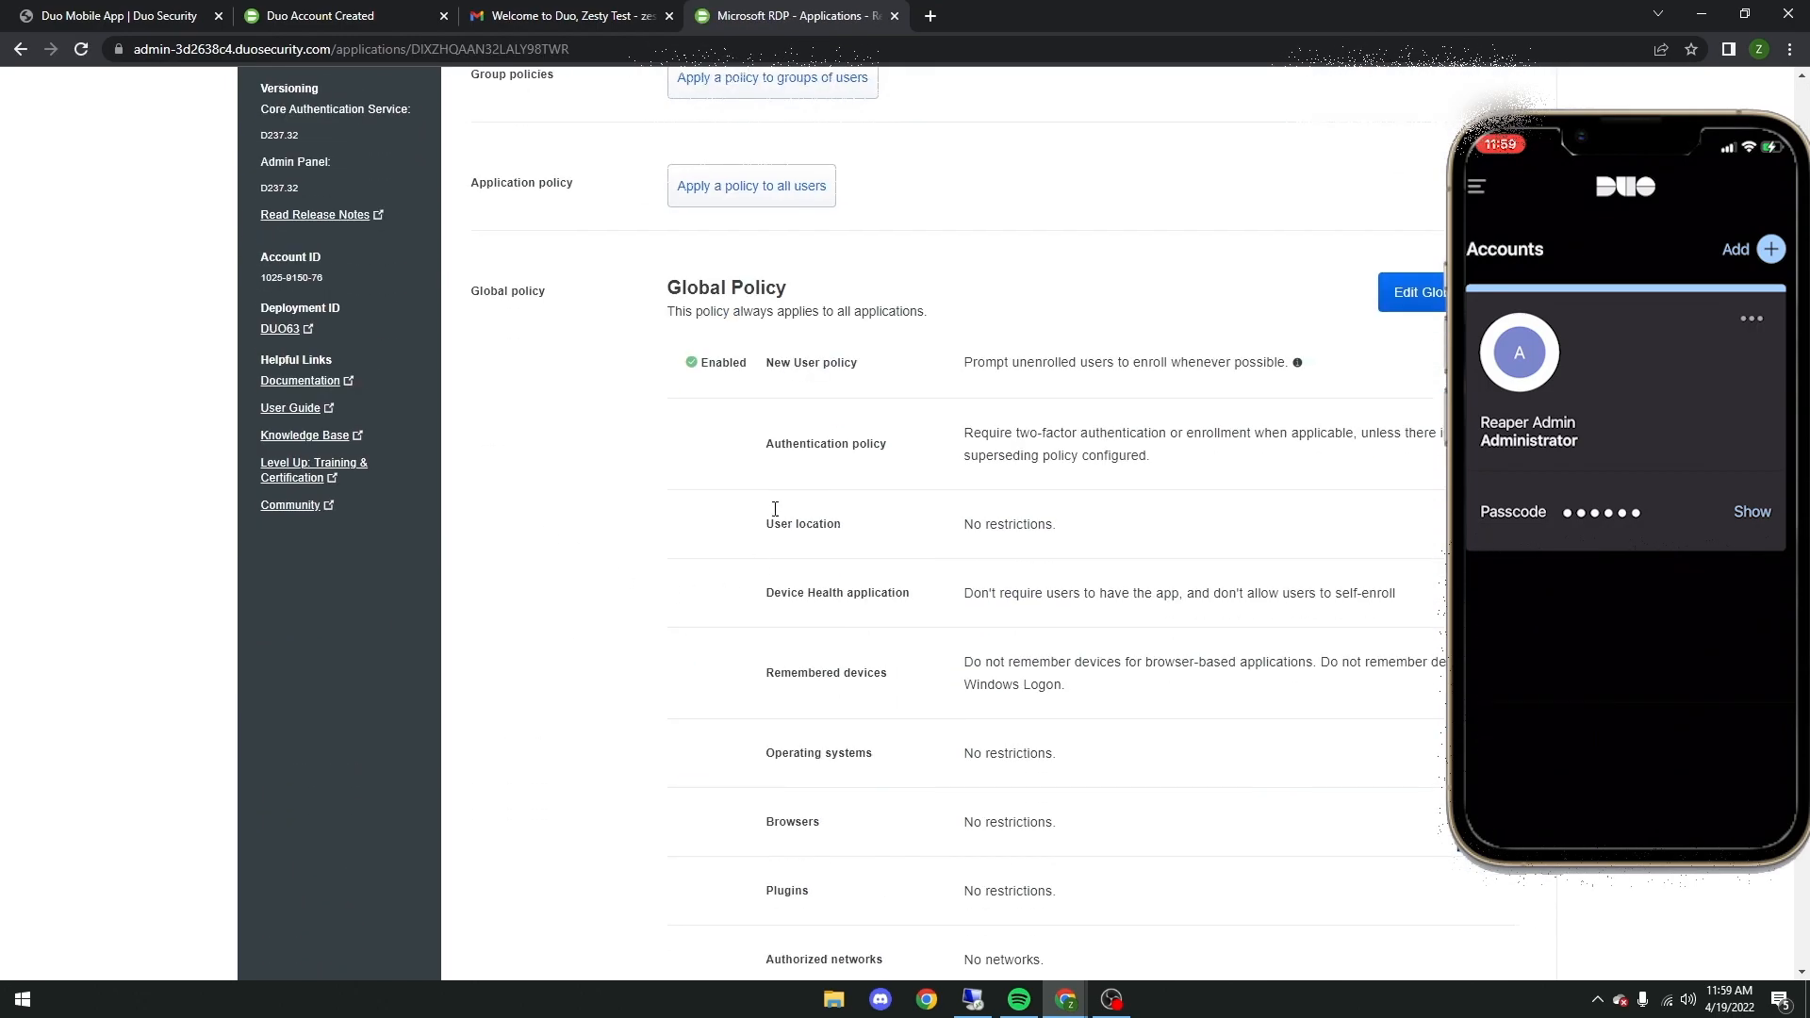
drag(901, 556, 618, 558)
text(RDP-Zesty)
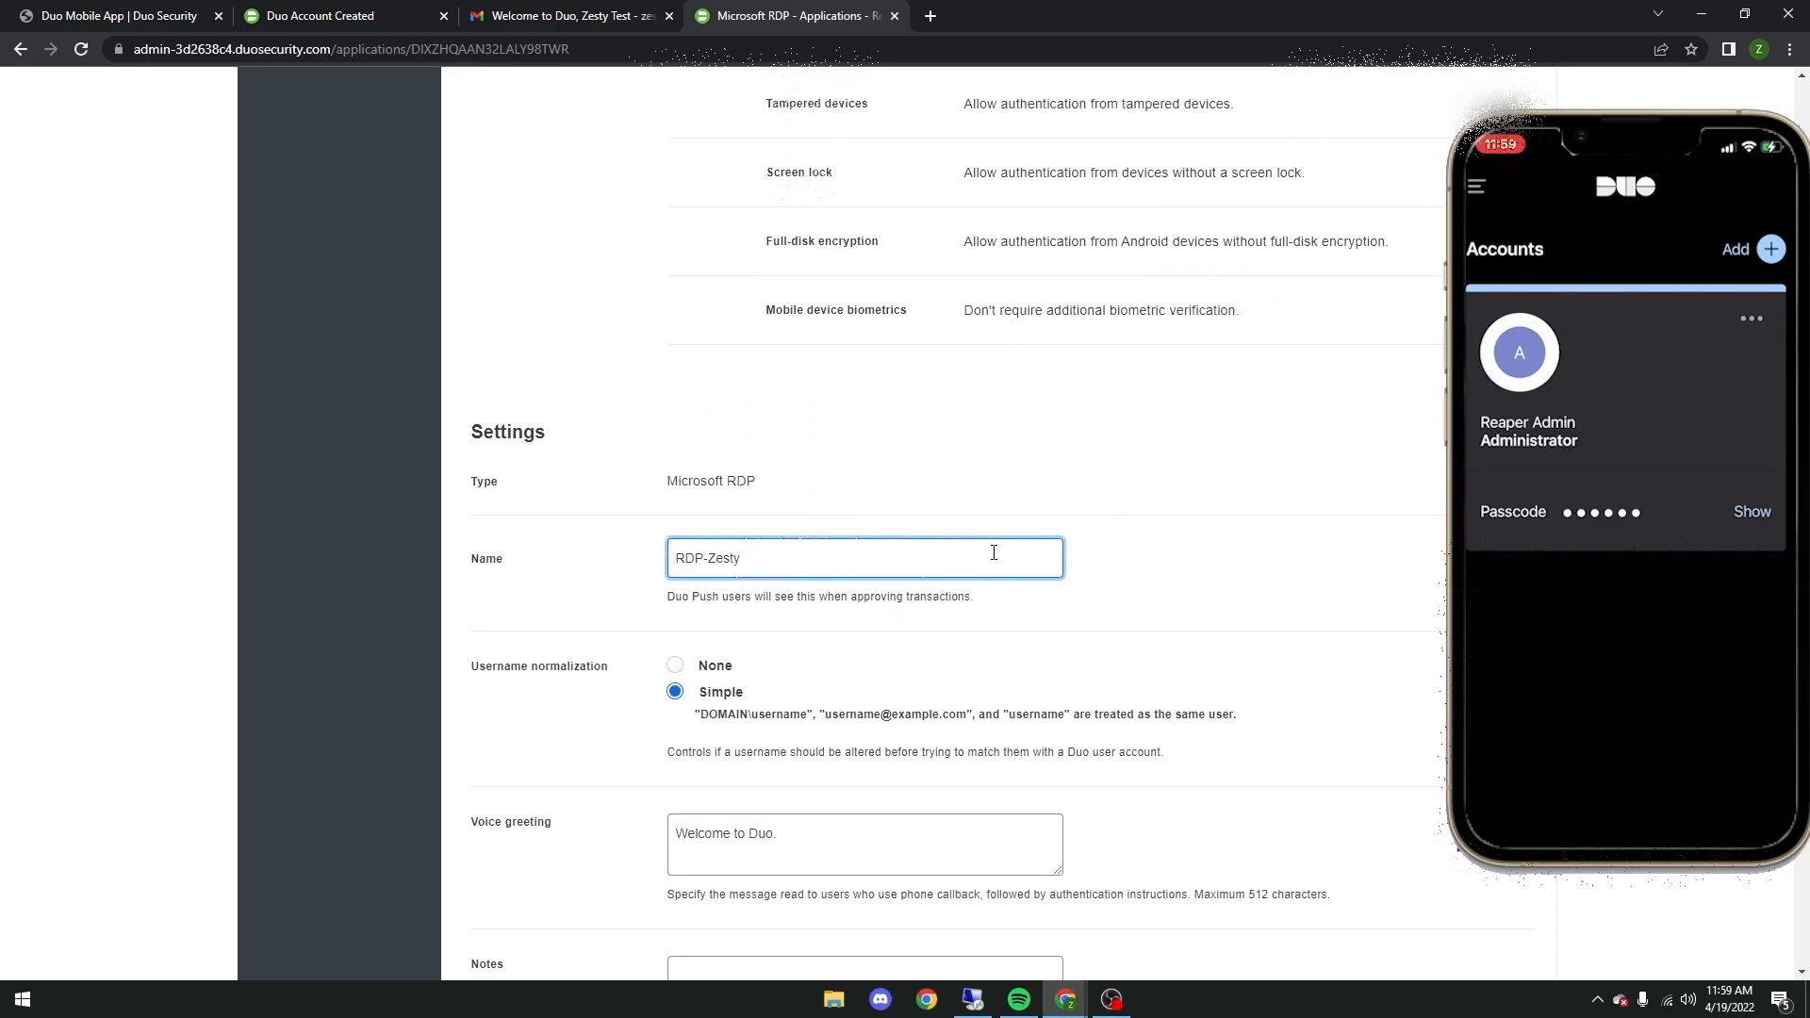
scroll(808, 490, down, 1)
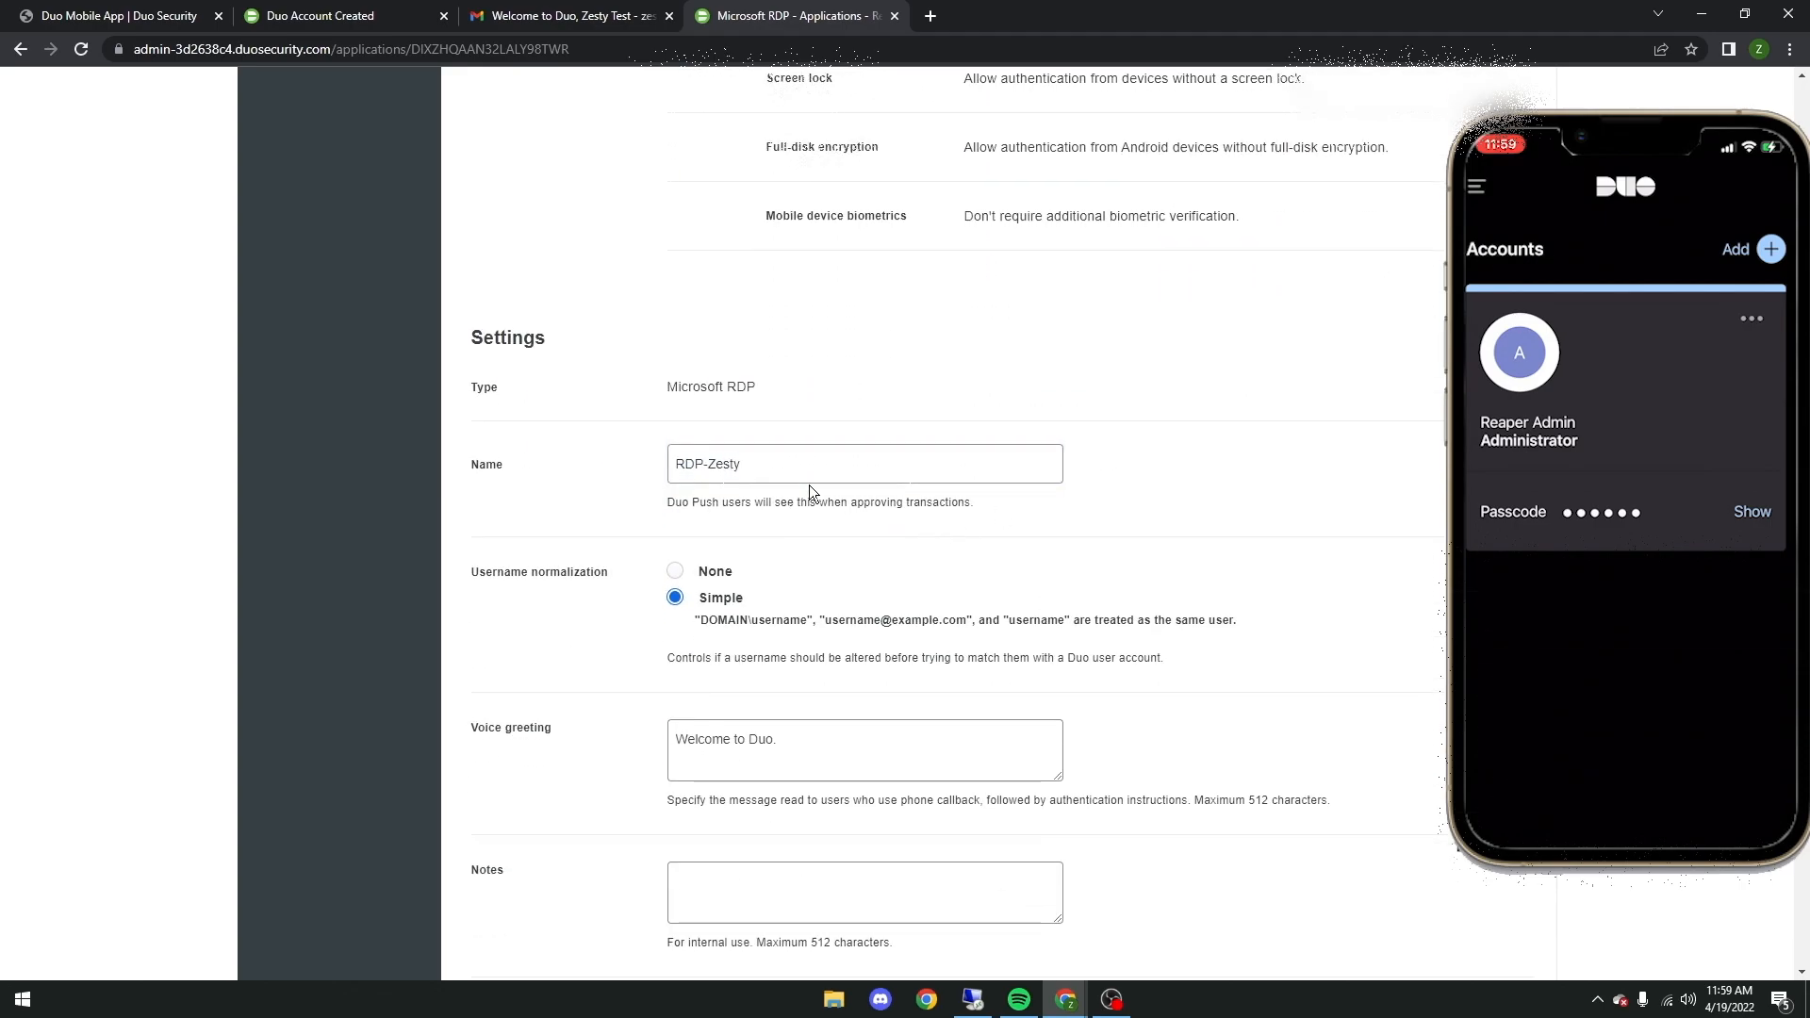
scroll(604, 508, down, 5)
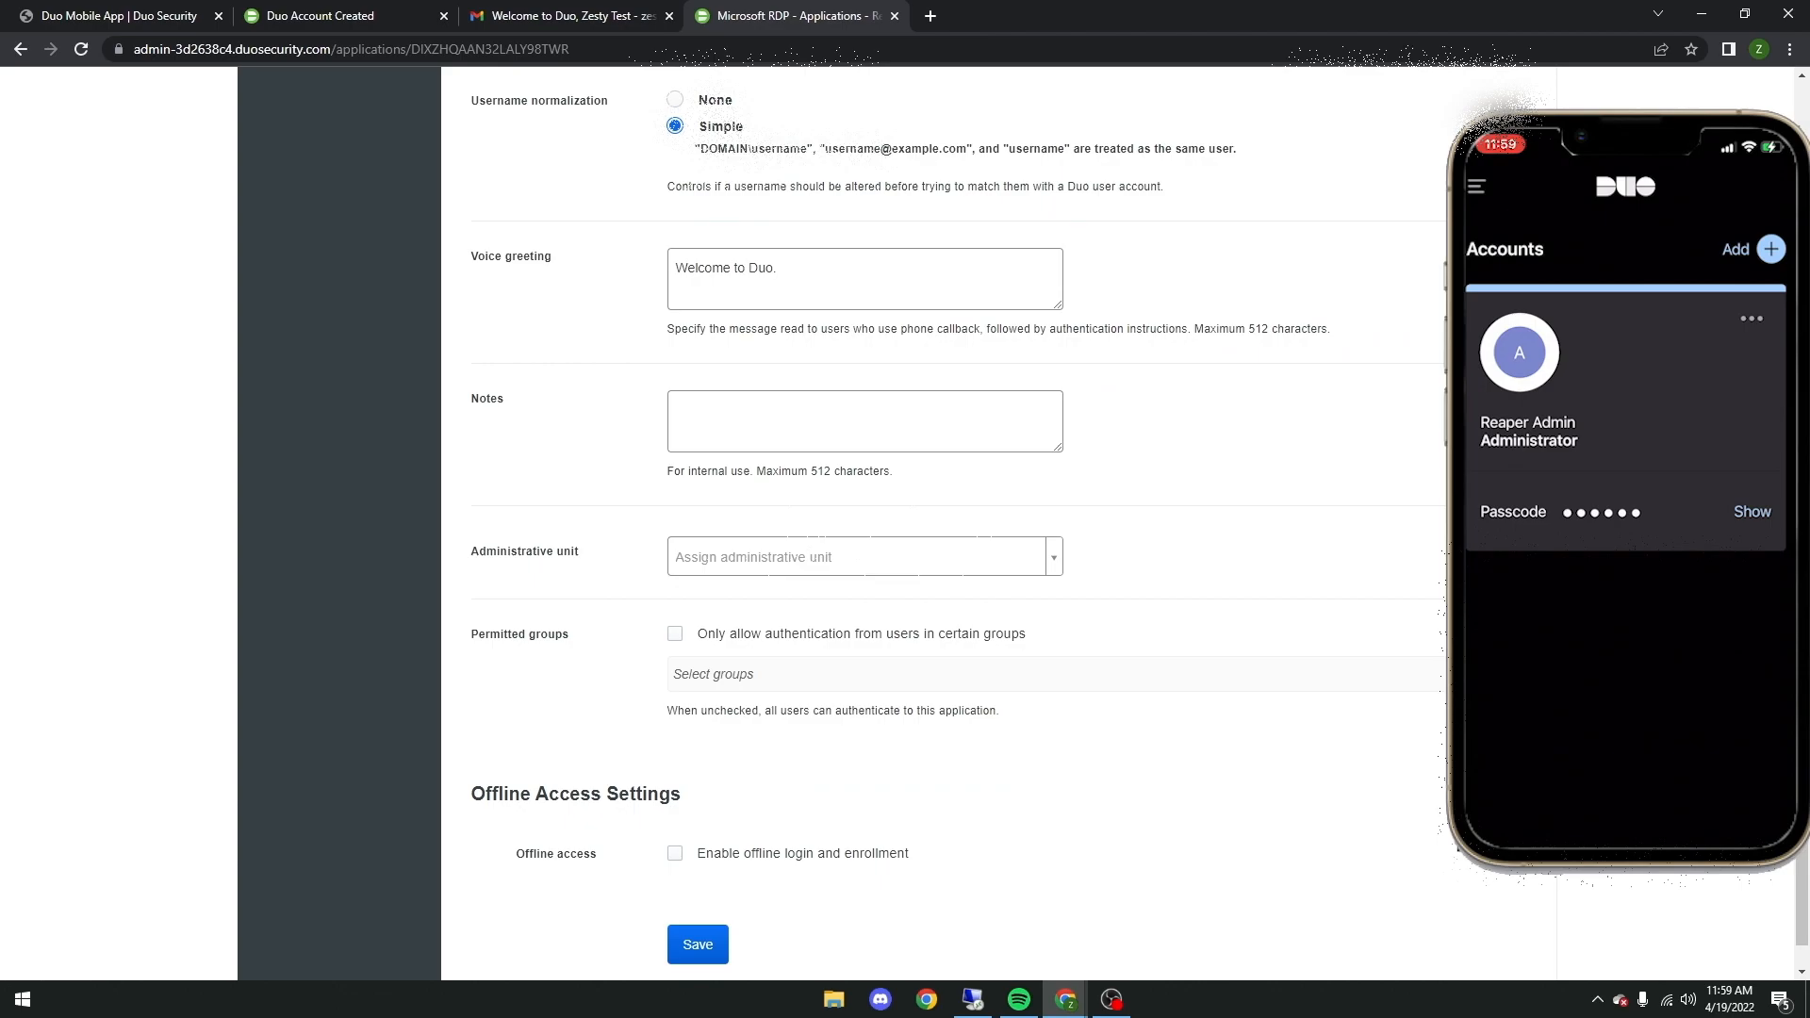
scroll(660, 679, down, 1)
click(697, 872)
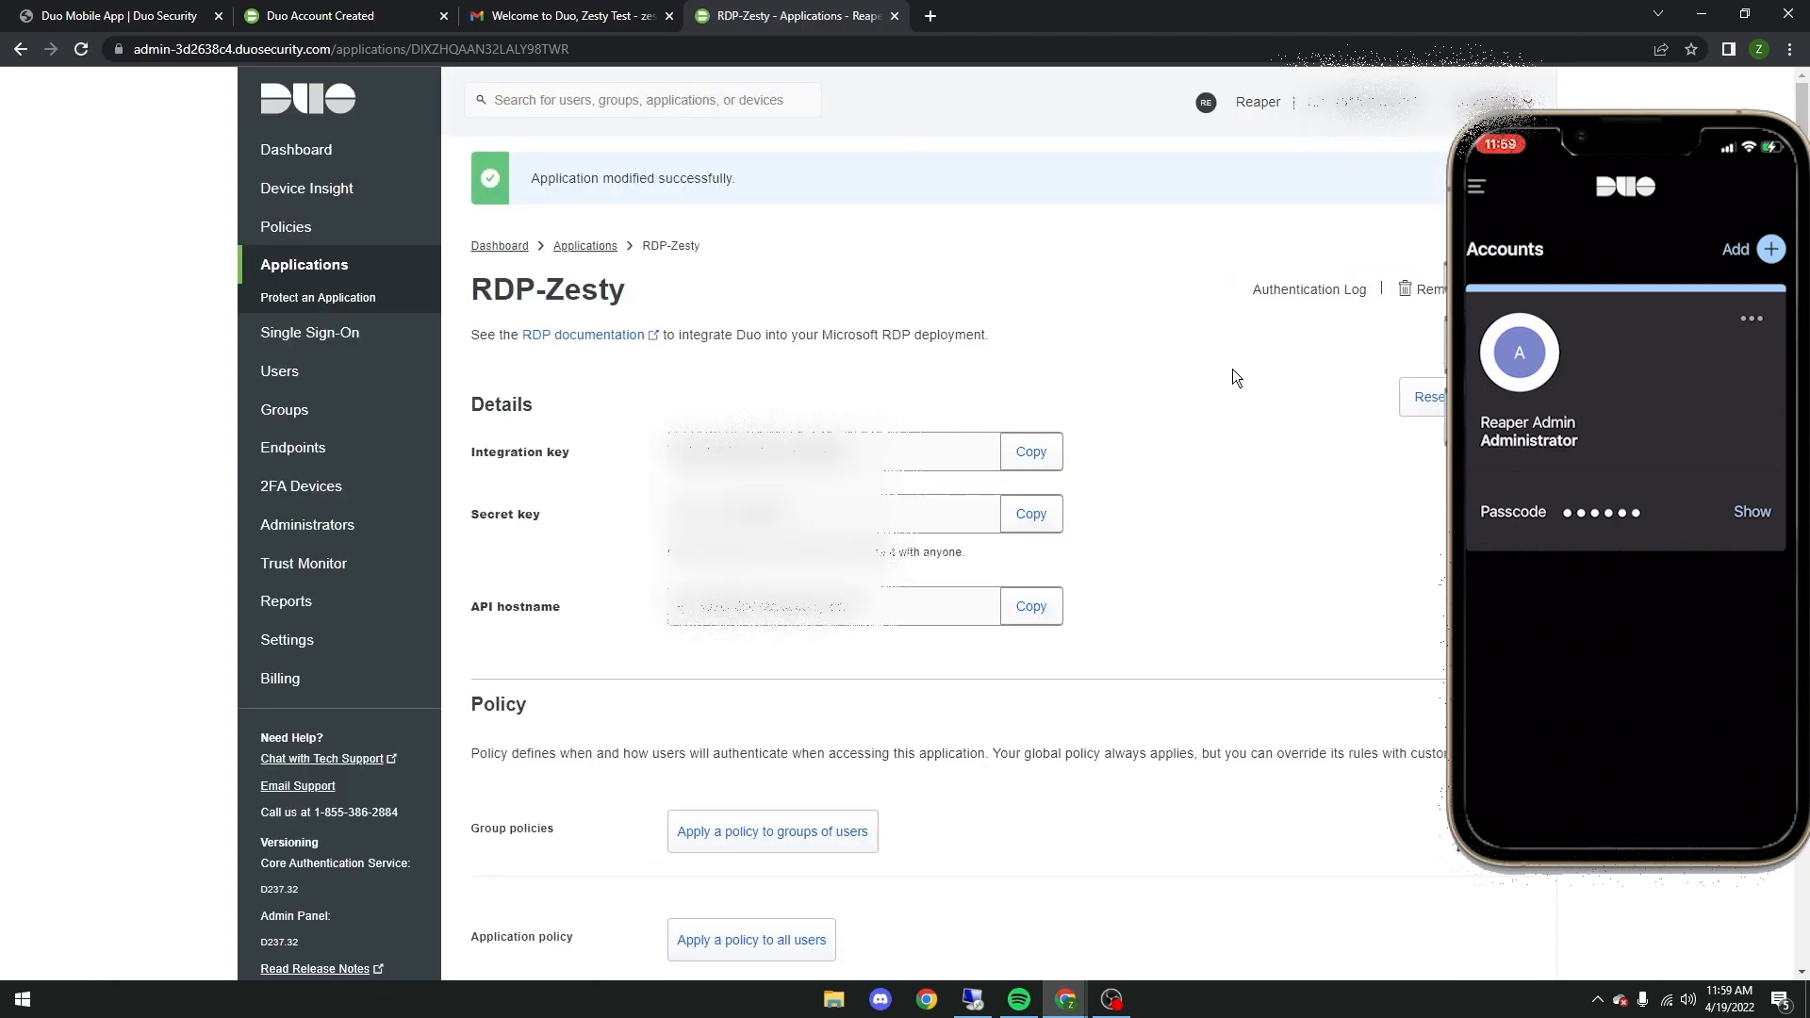
Step: Add a new user with the username administrator
click(325, 373)
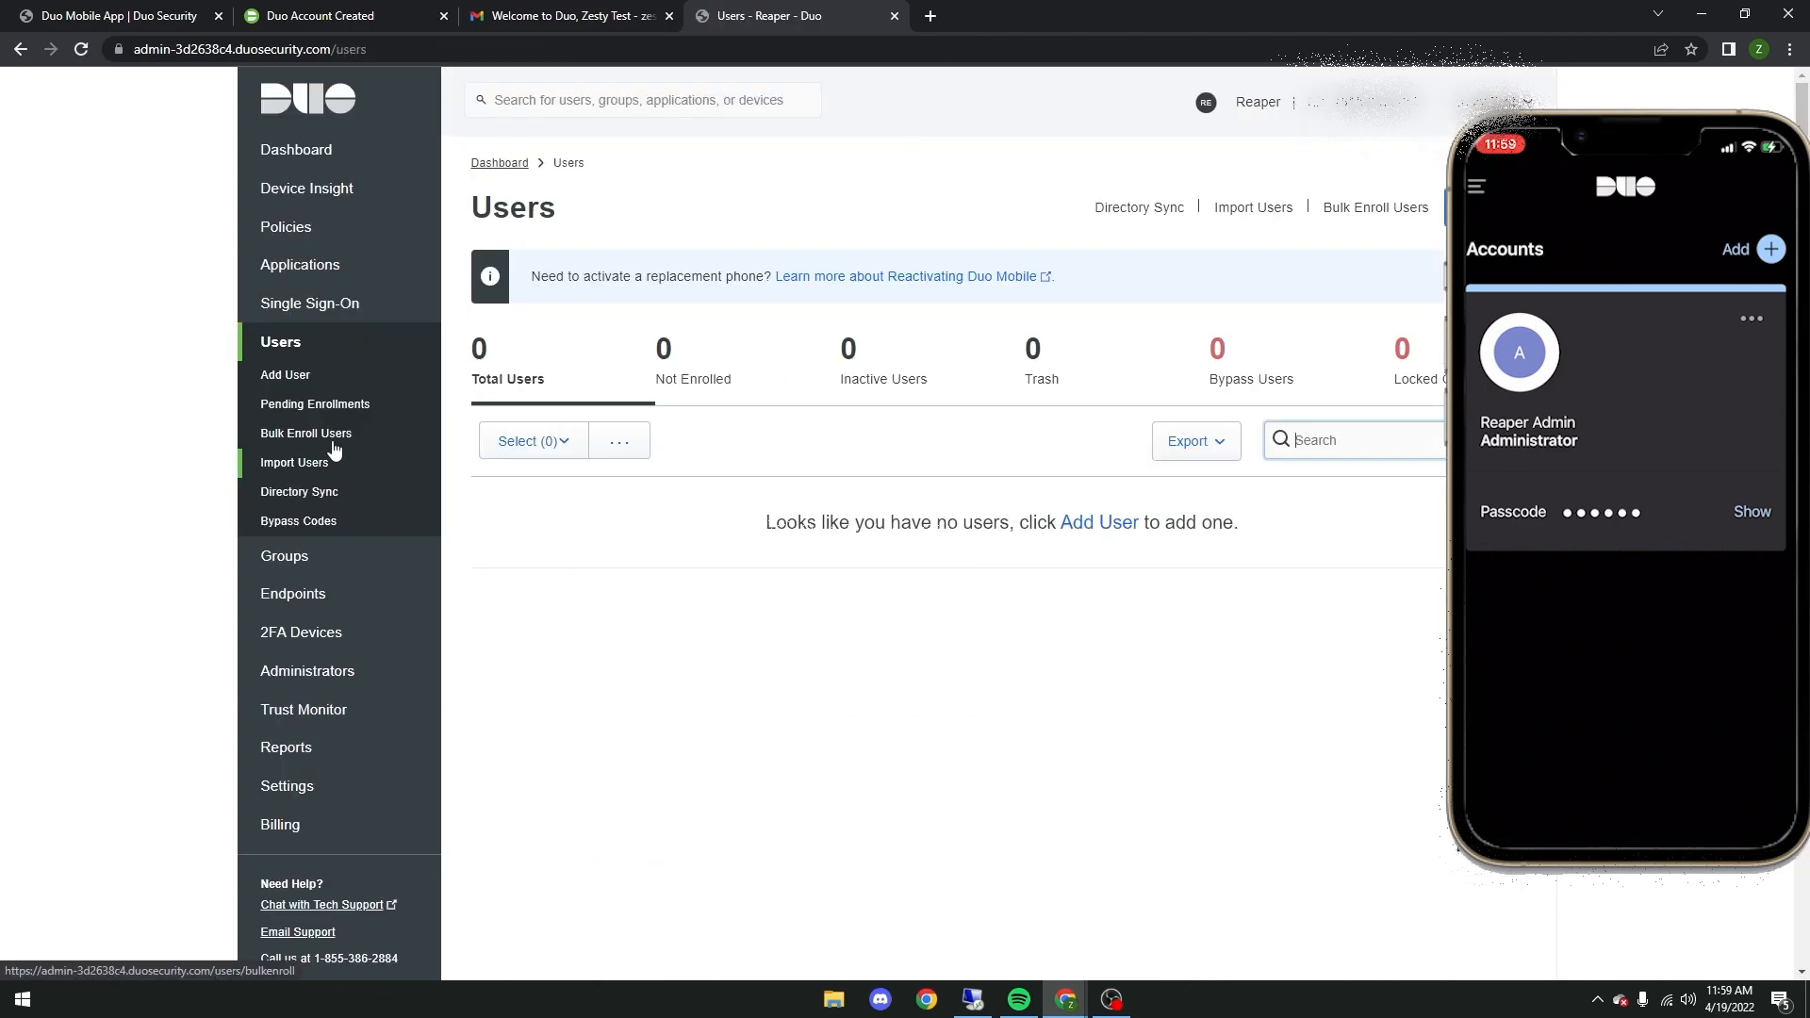
click(323, 382)
text(Admin)
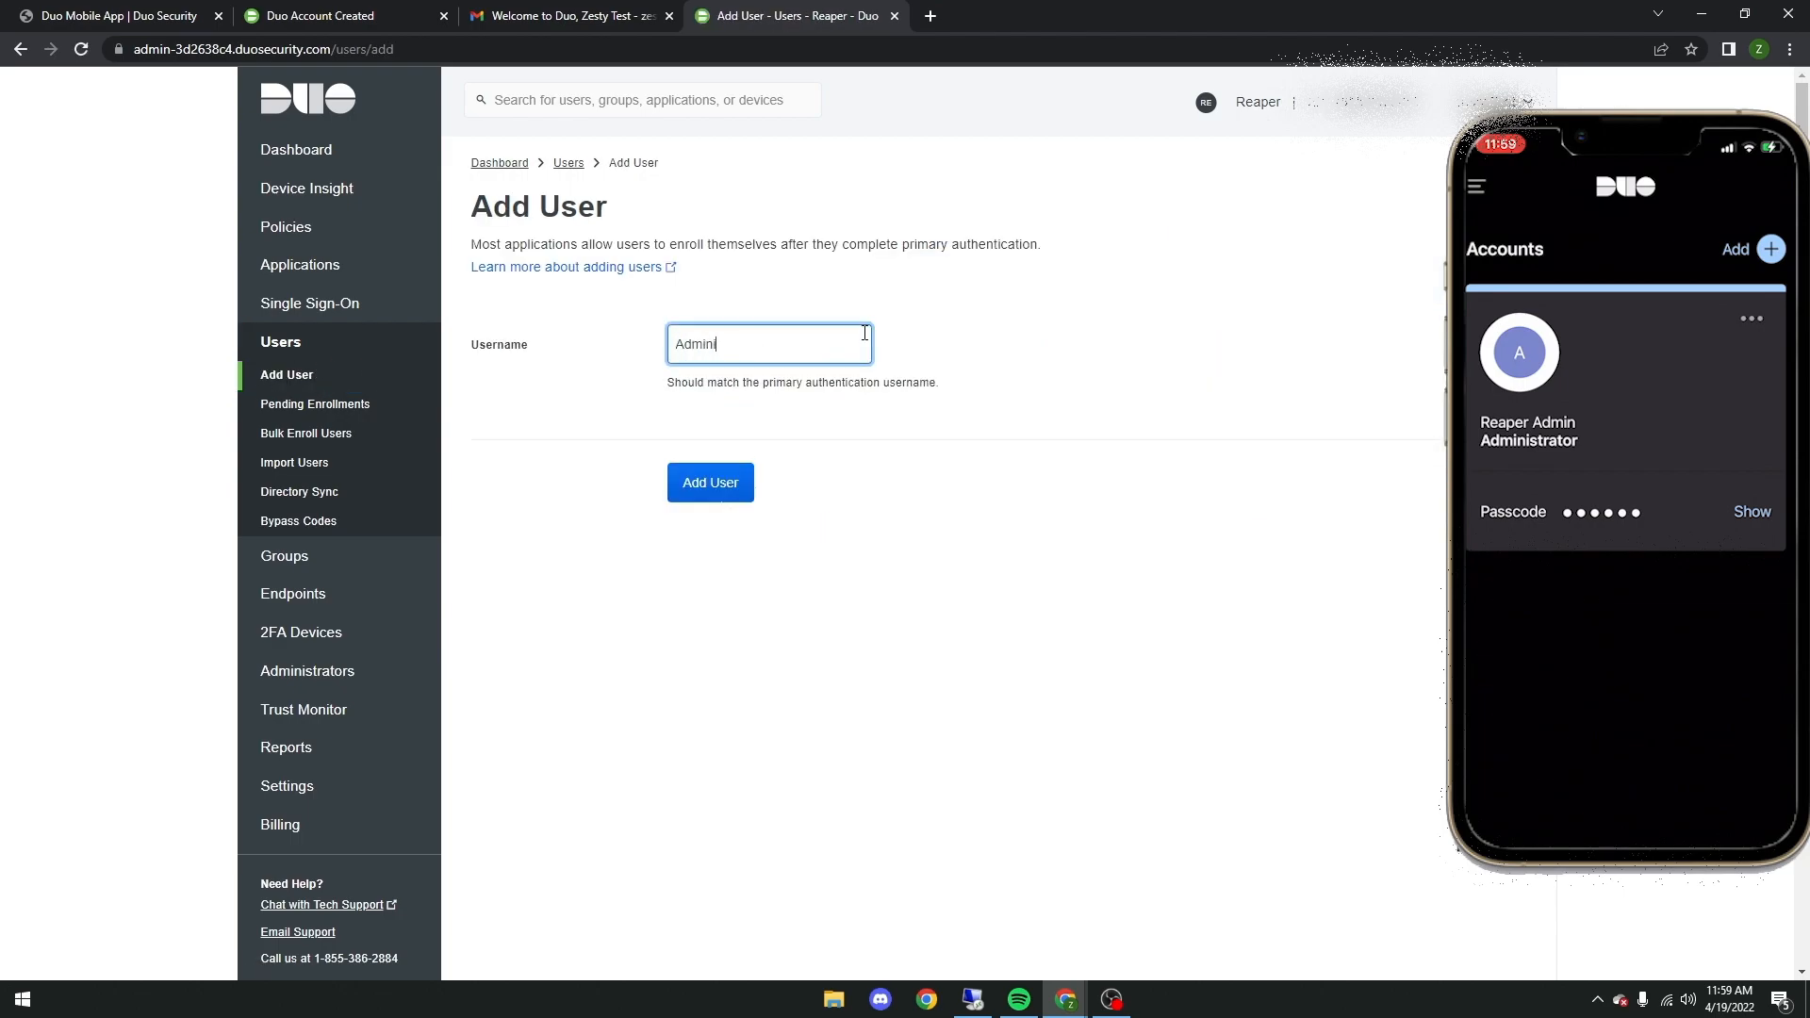
click(722, 497)
Step: Set the new user's full name to Administrator and fill in the e-mail address
scroll(828, 569, down, 1)
click(844, 586)
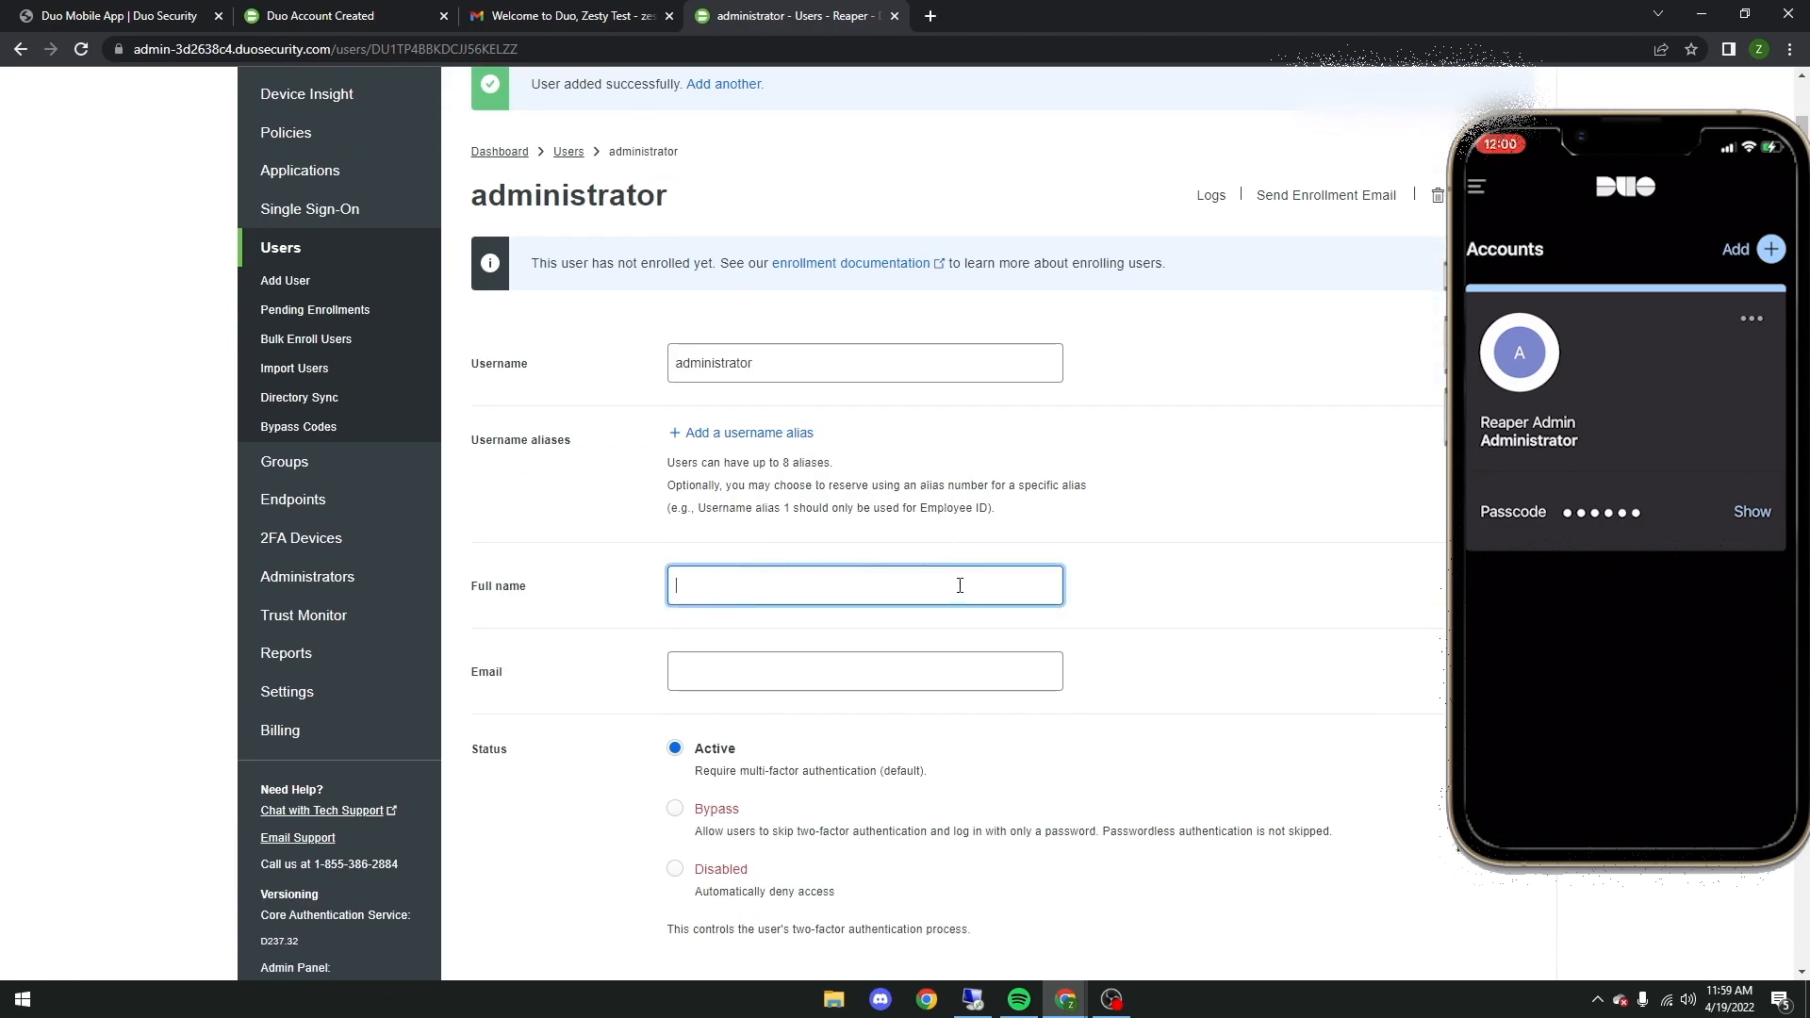
scroll(849, 586, down, 2)
scroll(755, 227, down, 2)
text(Administrator)
click(924, 299)
scroll(1208, 366, up, 1)
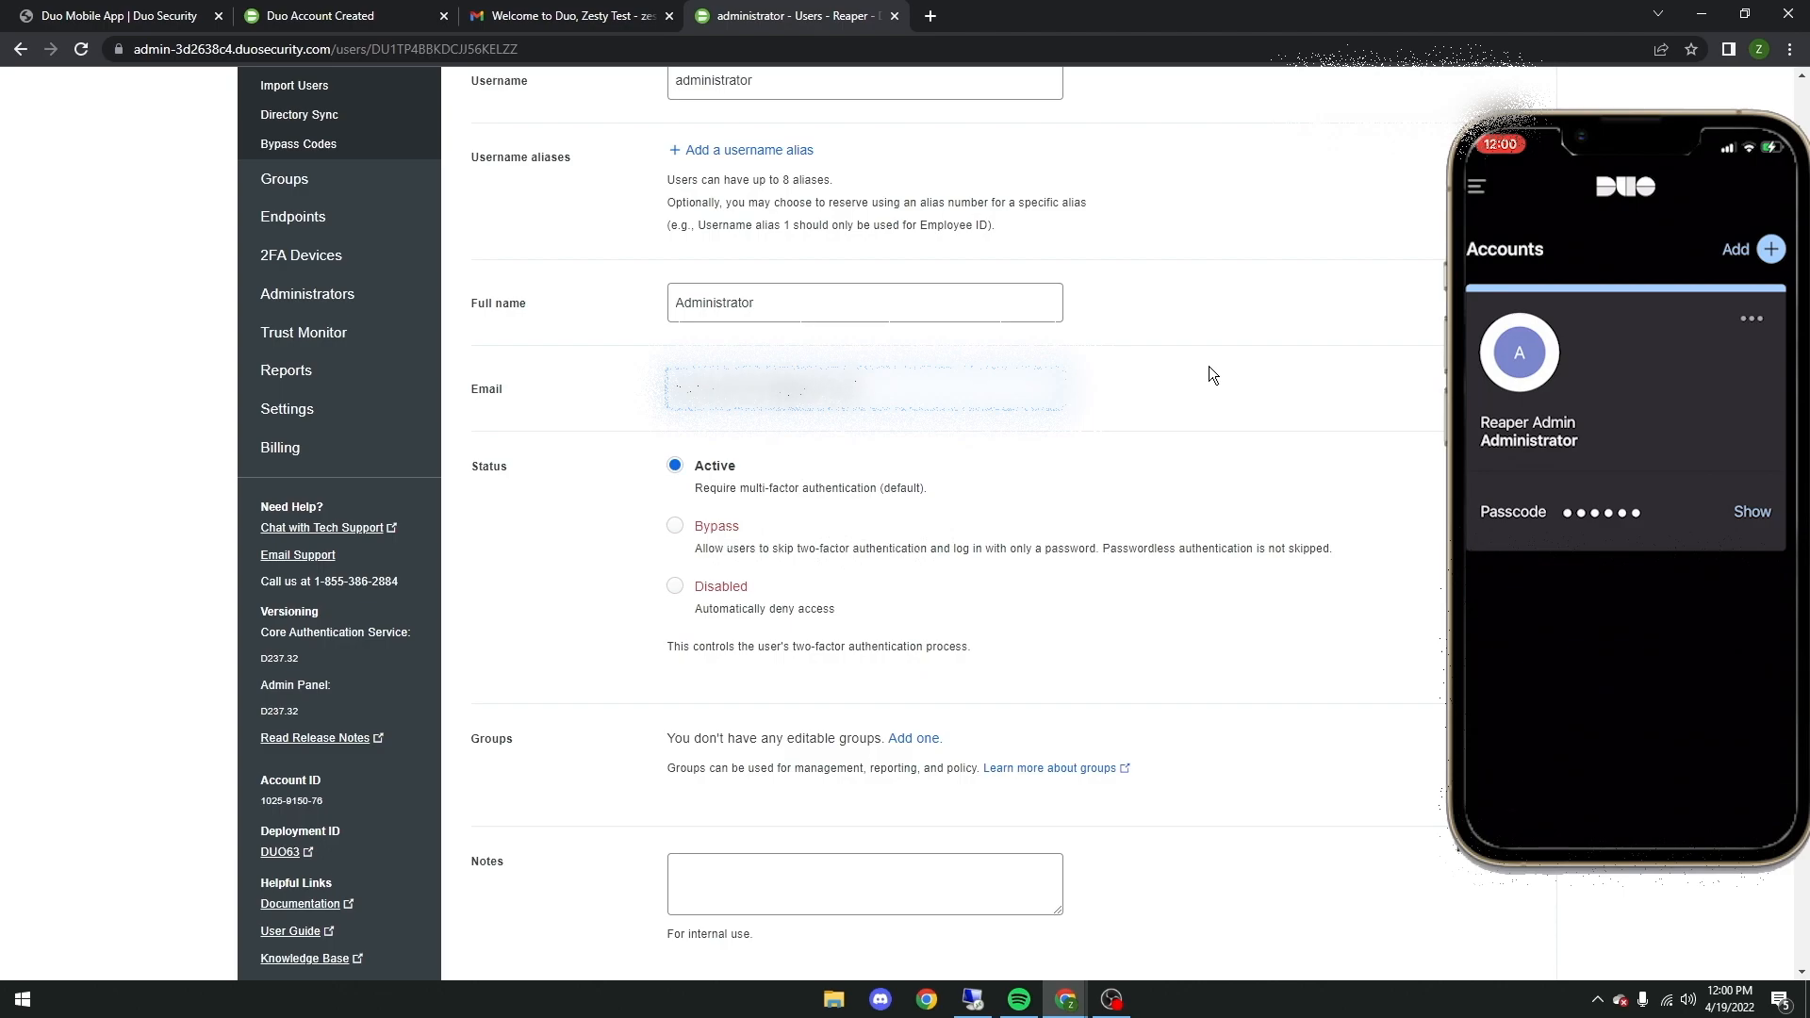
scroll(927, 473, down, 10)
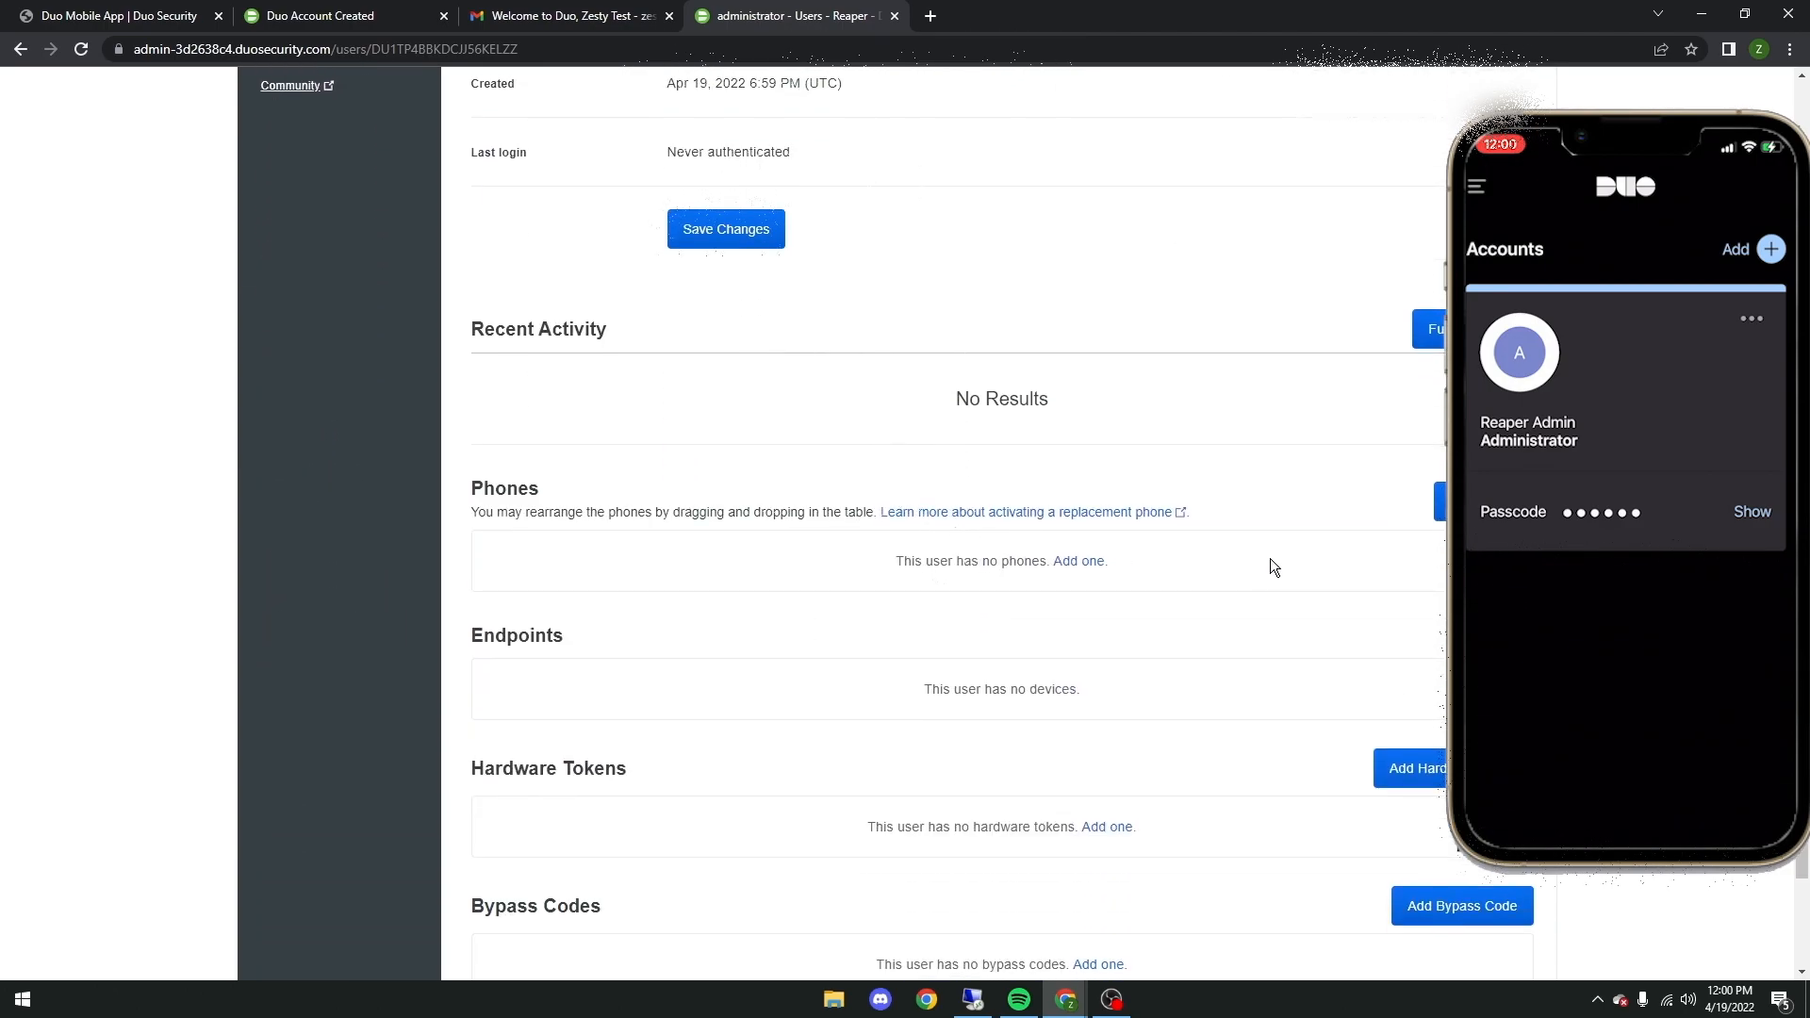
Step: Add a phone with its phone number to the administrator user and save the phone's settings
click(1075, 562)
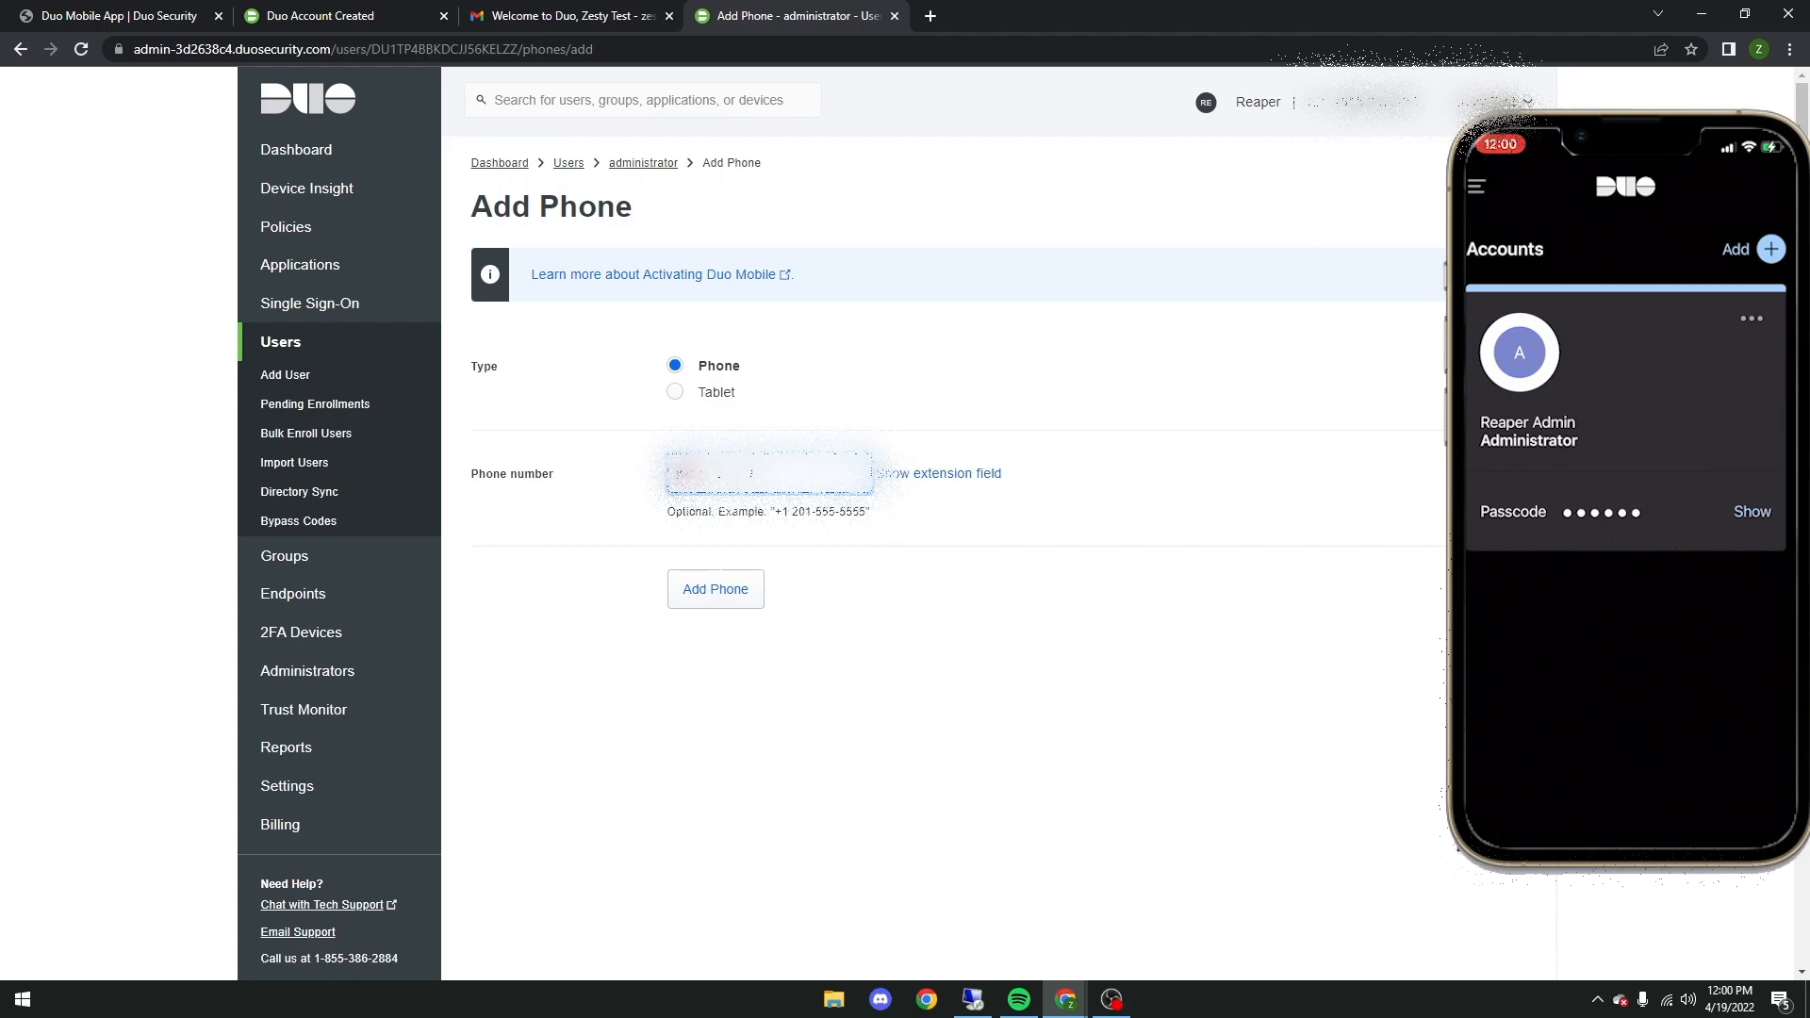
click(716, 589)
scroll(1050, 612, down, 1)
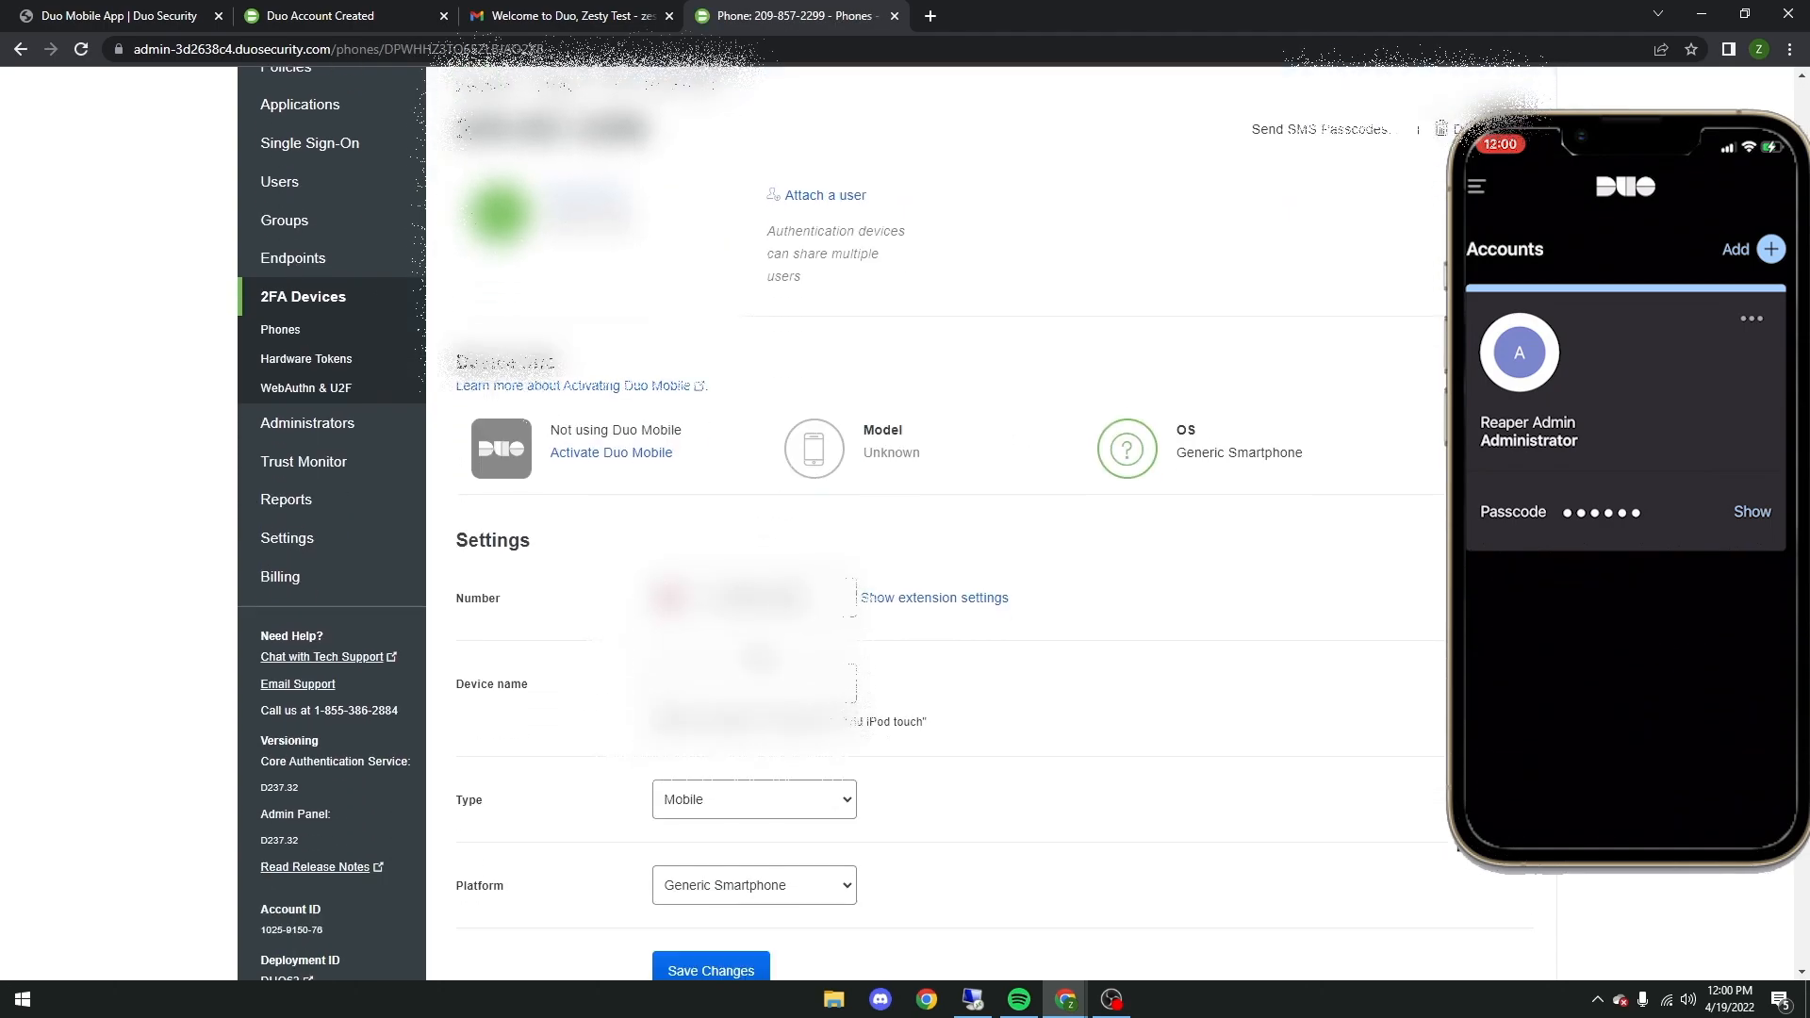
scroll(697, 424, down, 2)
scroll(682, 362, up, 1)
scroll(781, 535, down, 1)
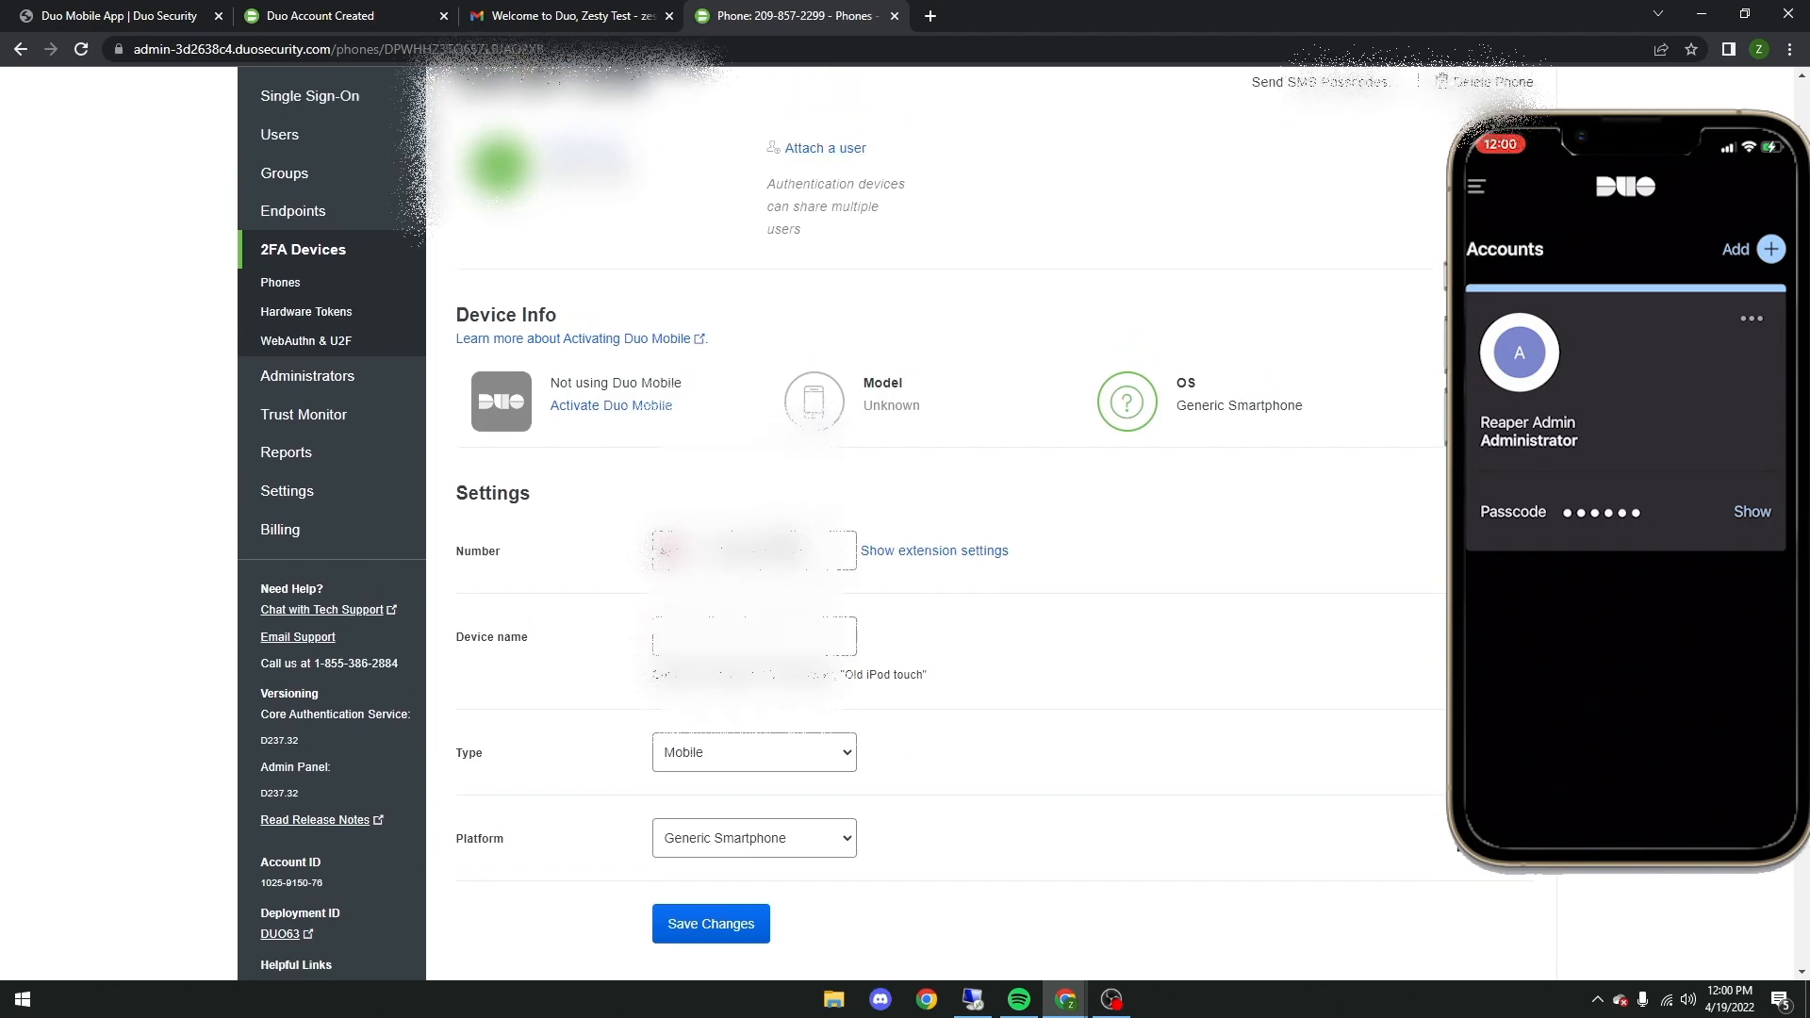
scroll(741, 780, down, 2)
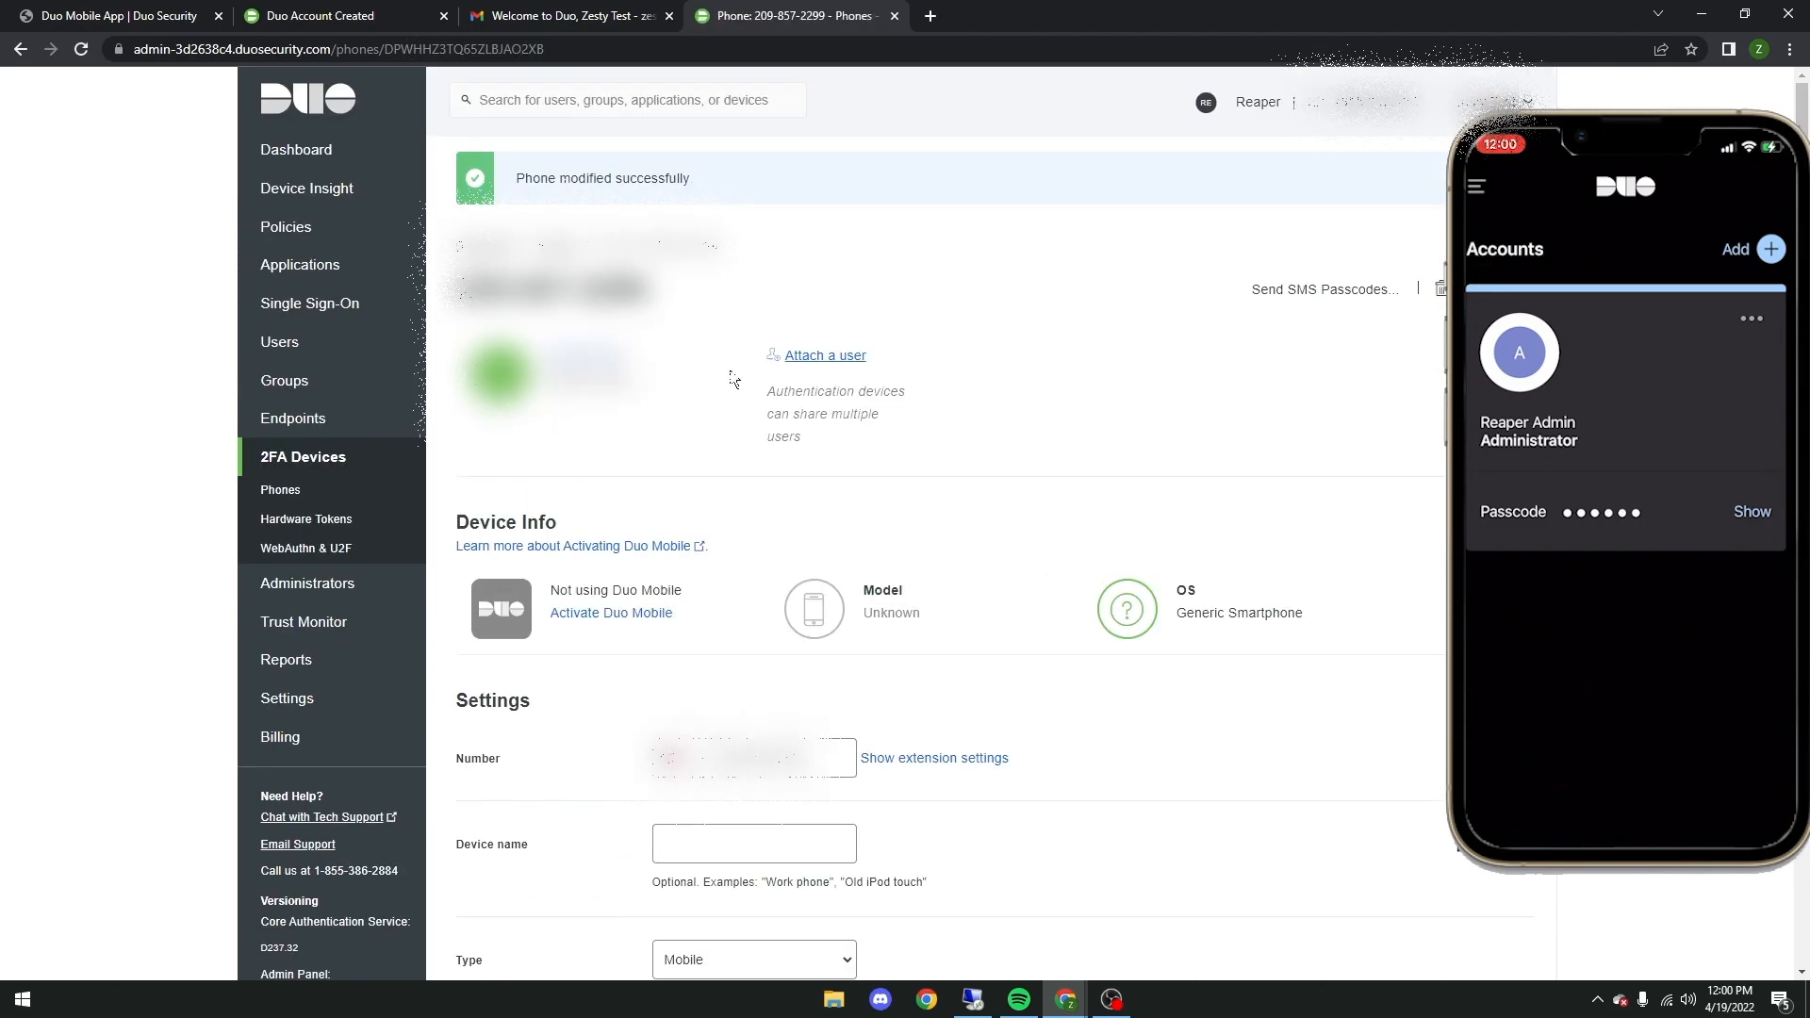
Step: Generate a Duo Mobile activation code for the phone and send the installation and activation instructions by SMS
scroll(704, 500, down, 3)
click(617, 425)
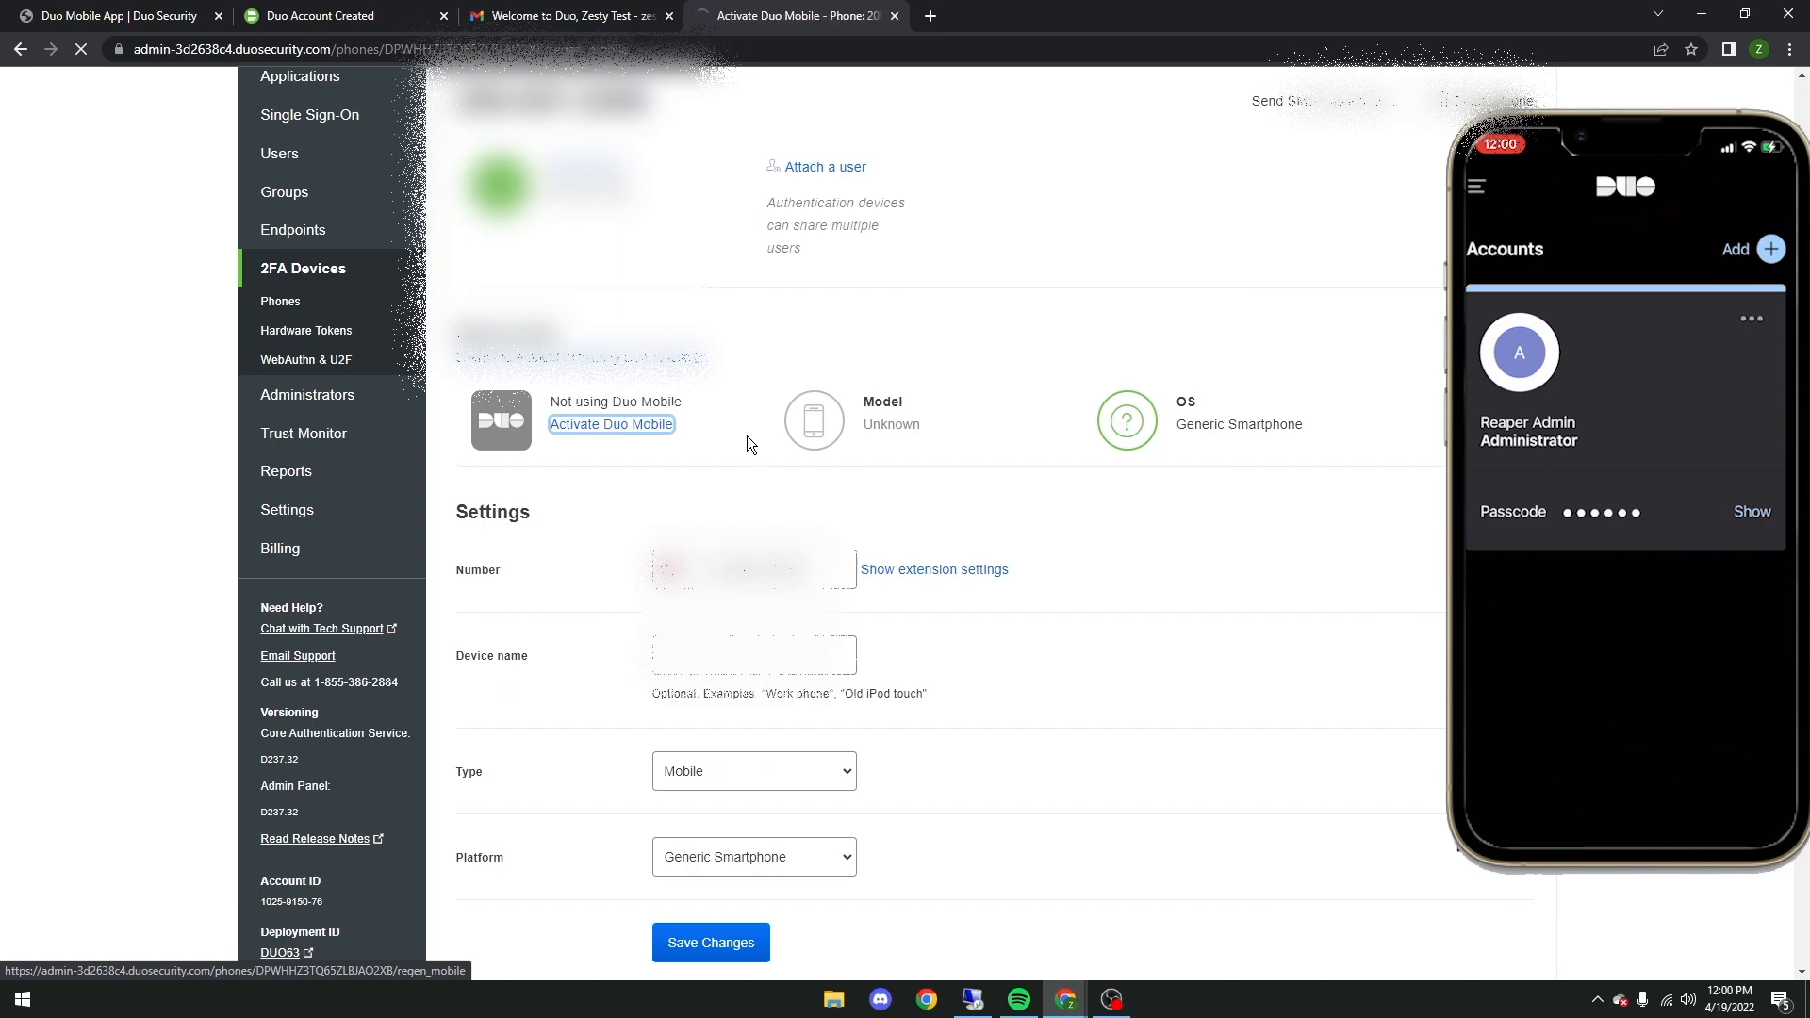
click(770, 556)
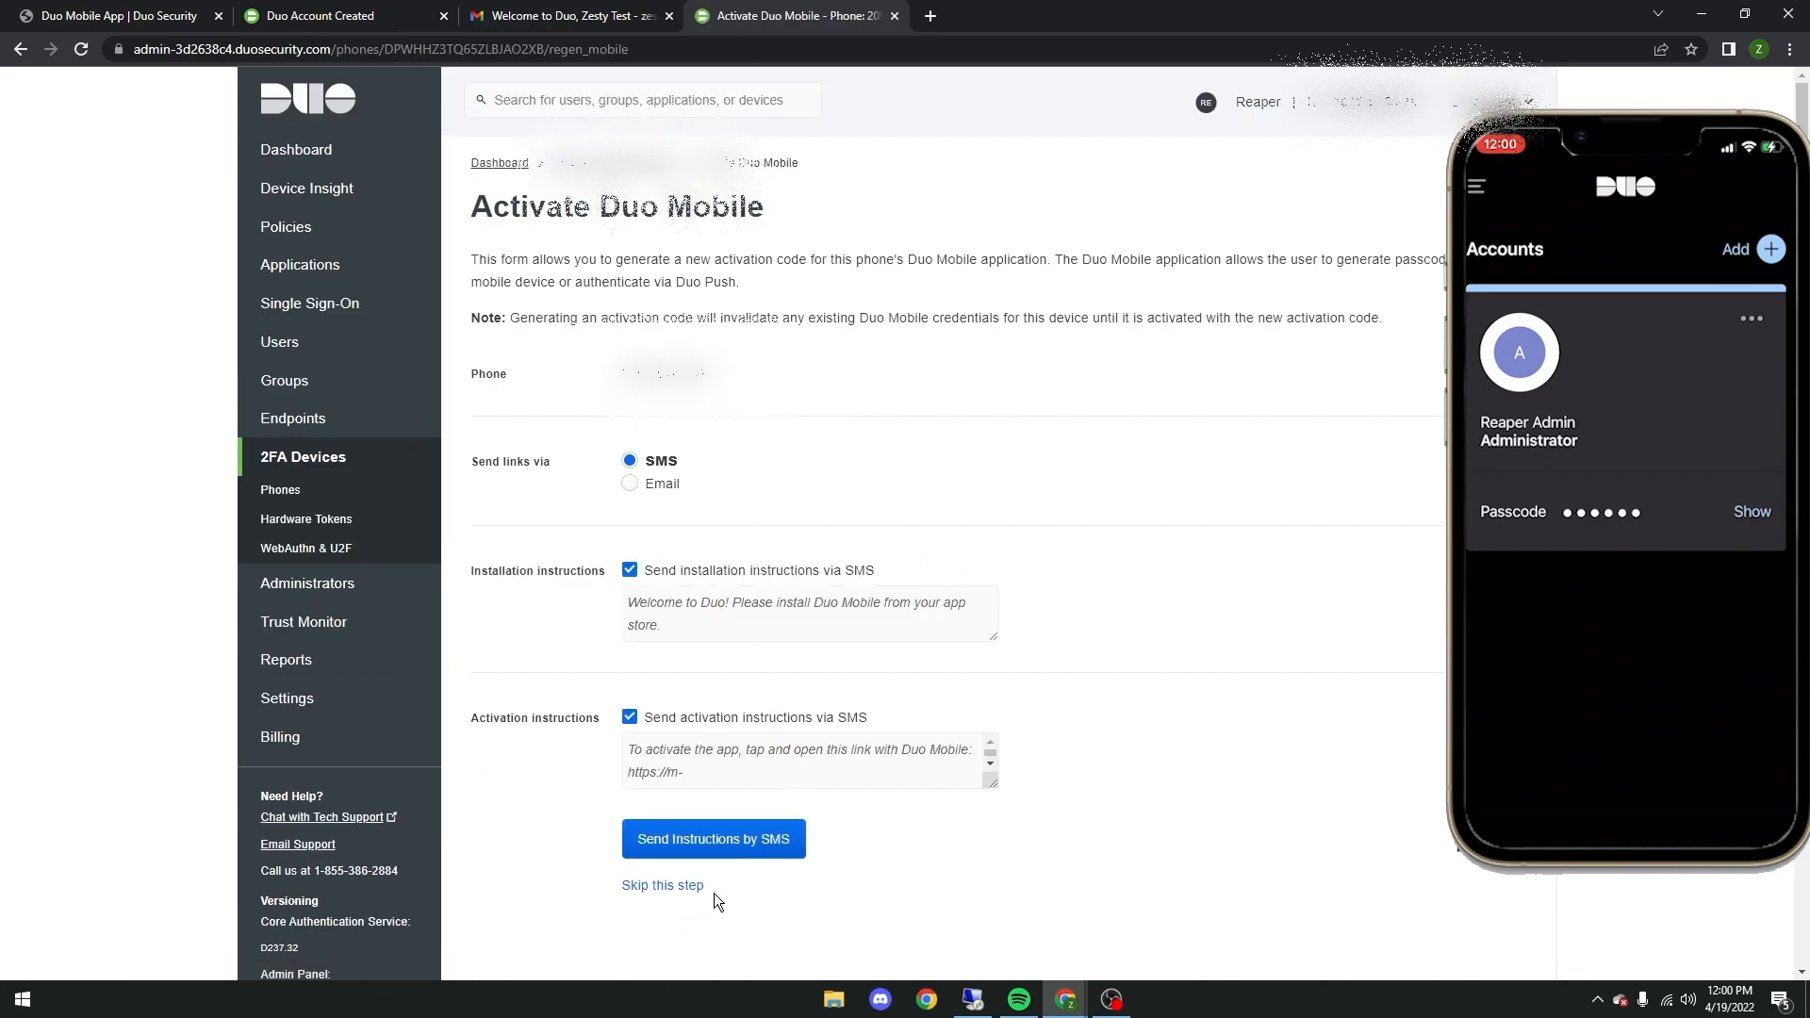
click(667, 853)
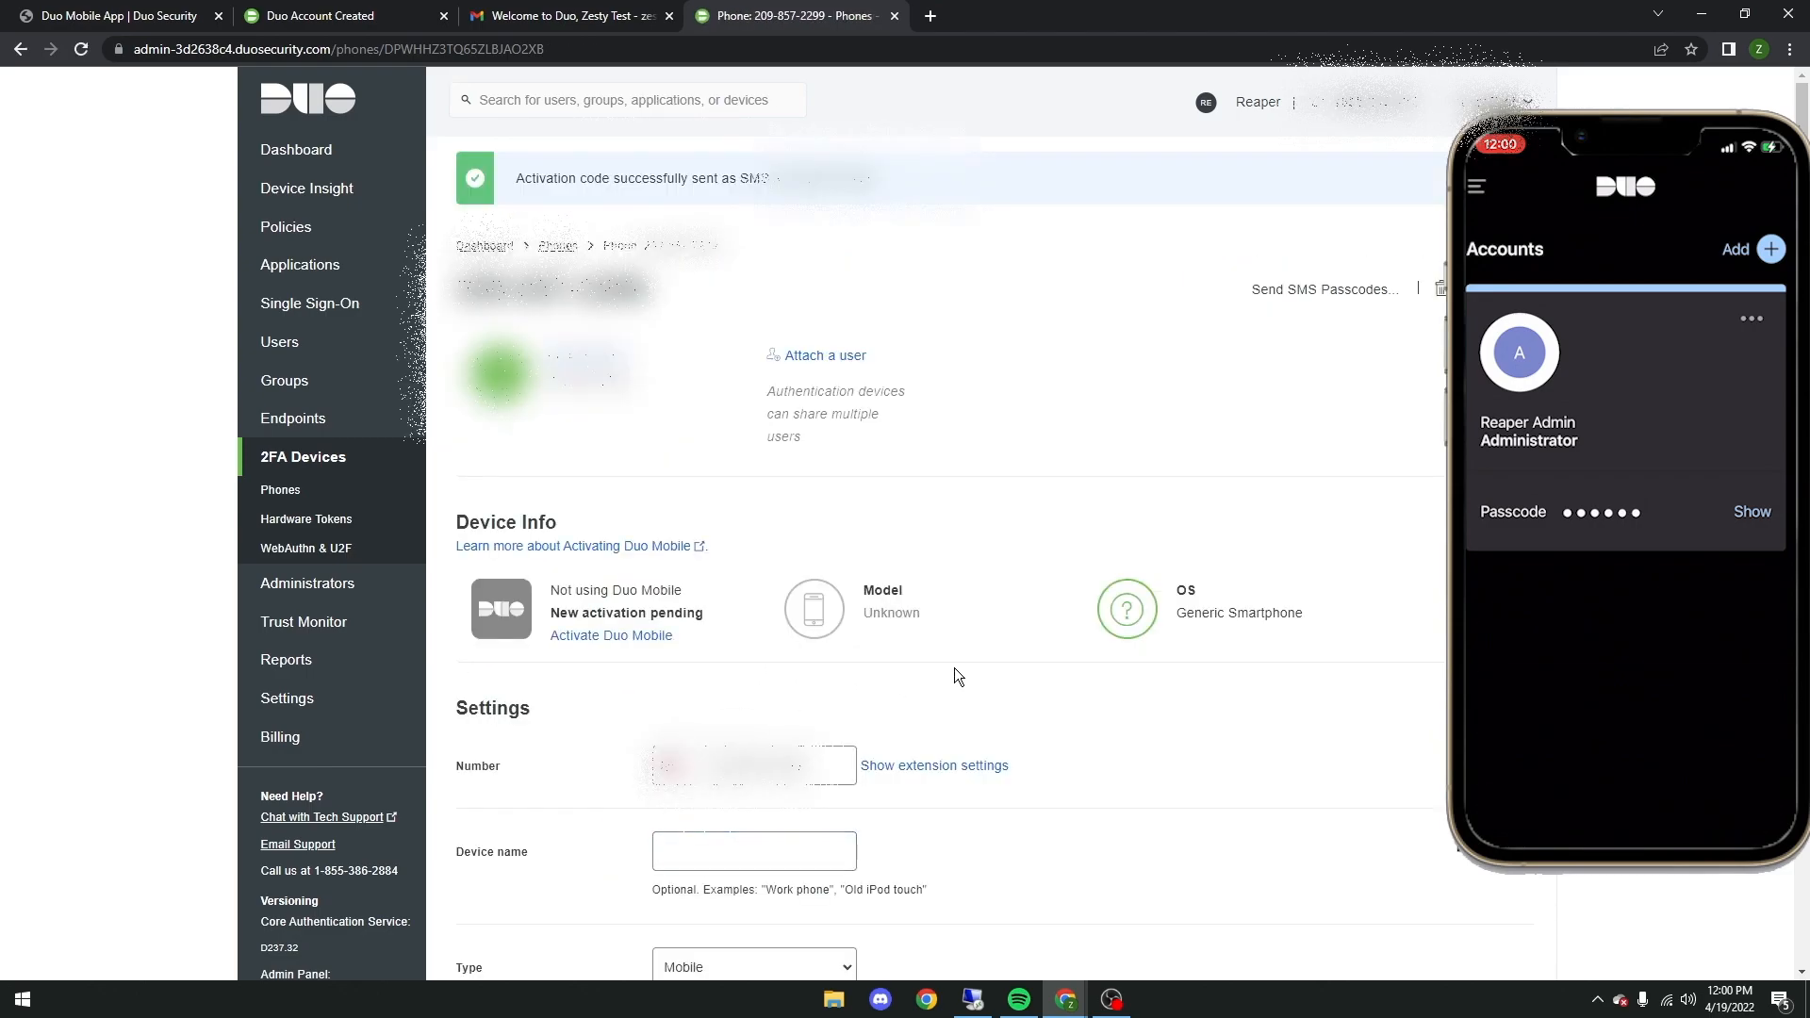
Step: Save the phone's settings with type Mobile and platform iOS, and check its device info and security details
scroll(933, 669, down, 3)
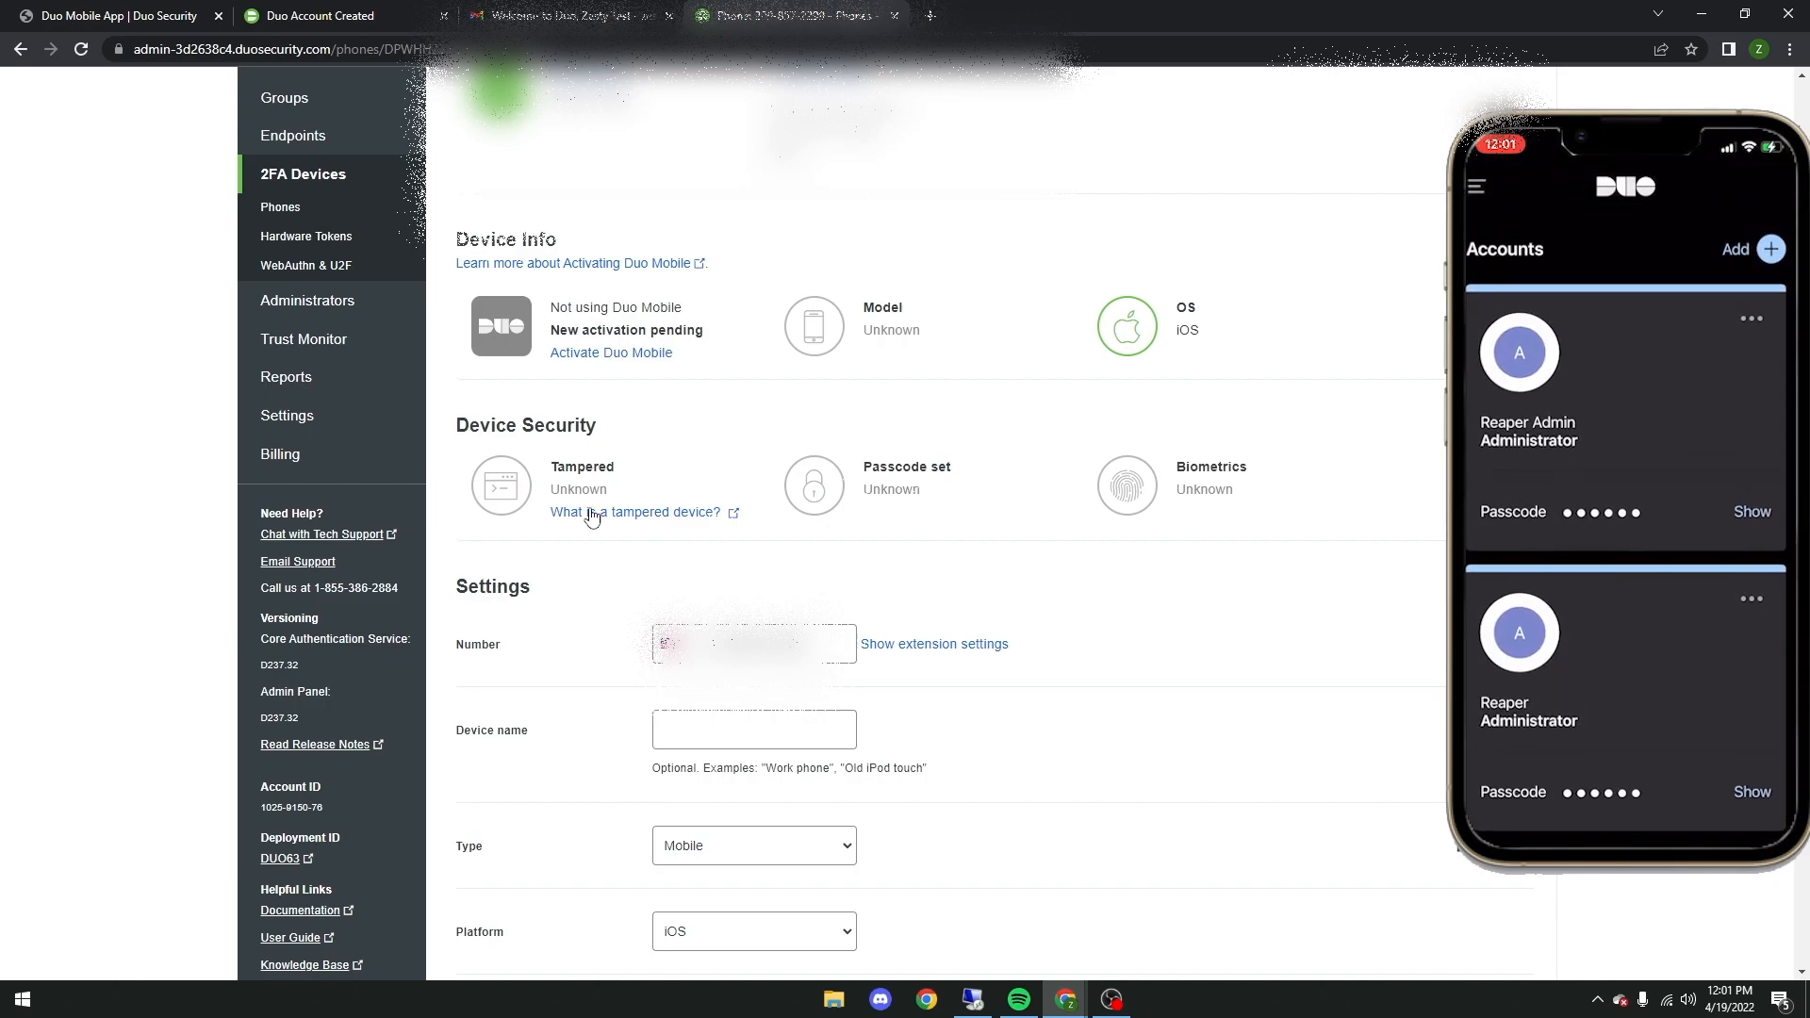
scroll(614, 530, up, 3)
scroll(615, 529, down, 6)
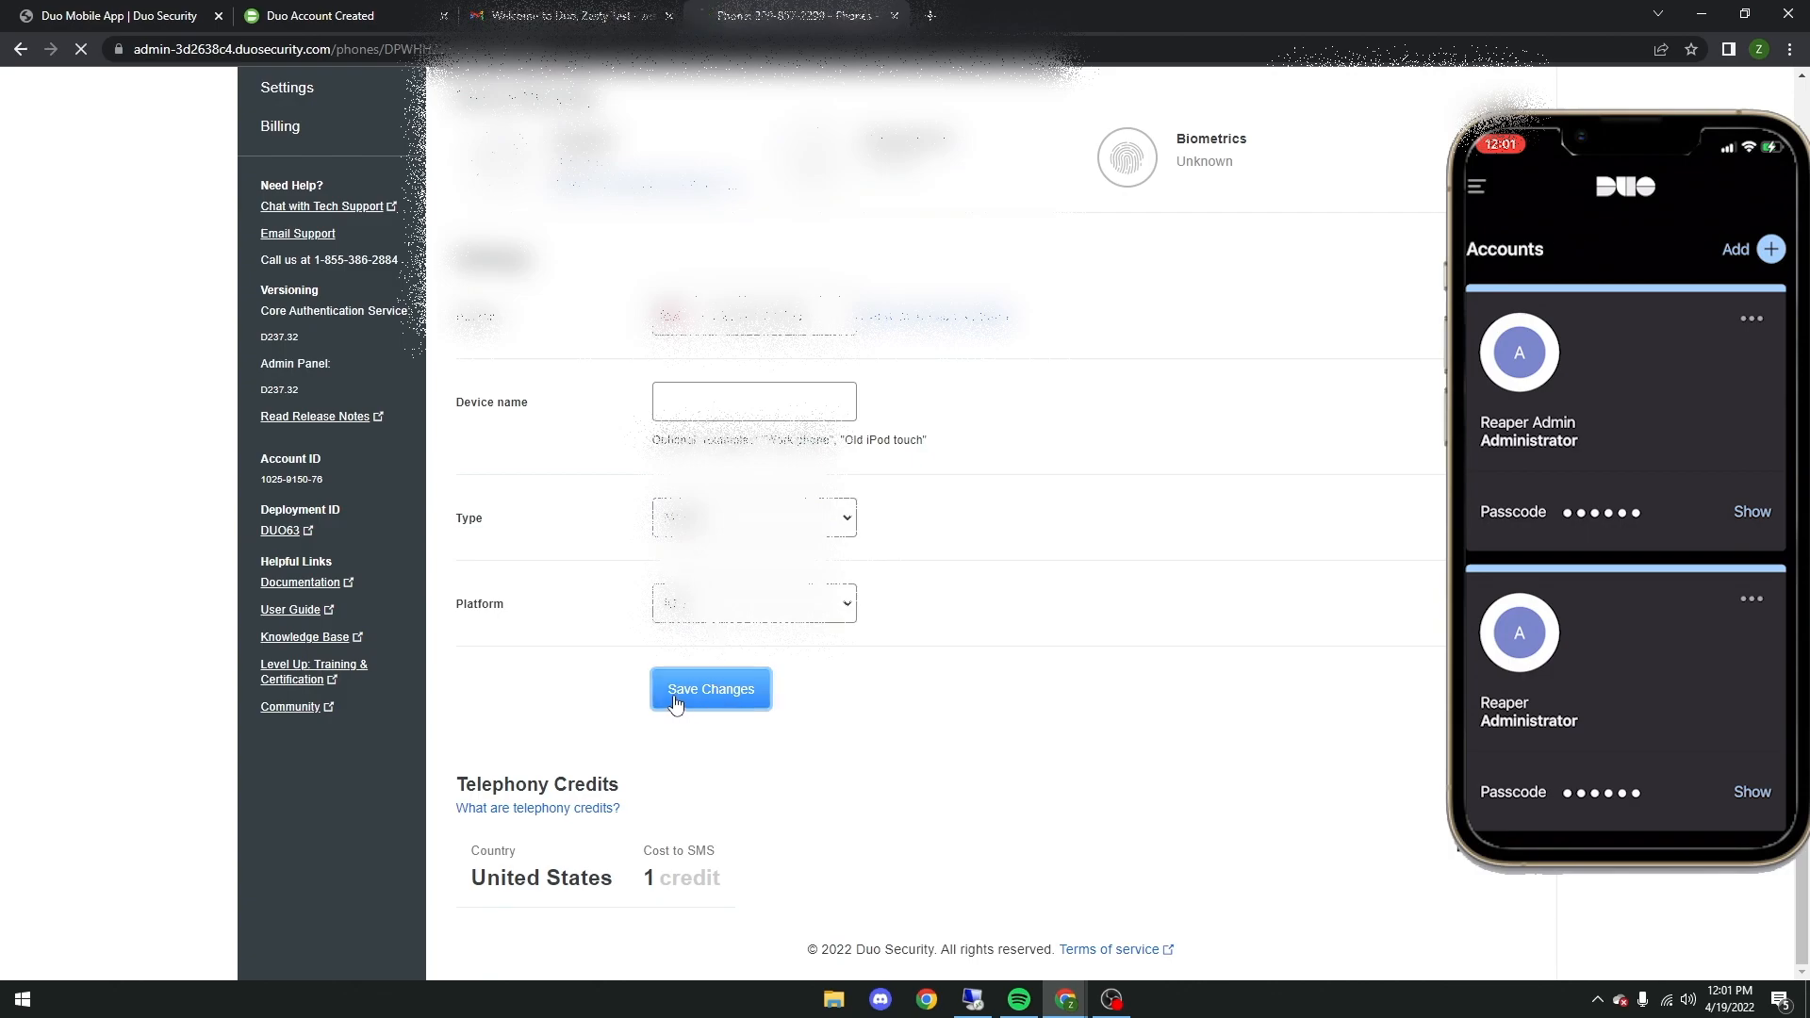
click(697, 692)
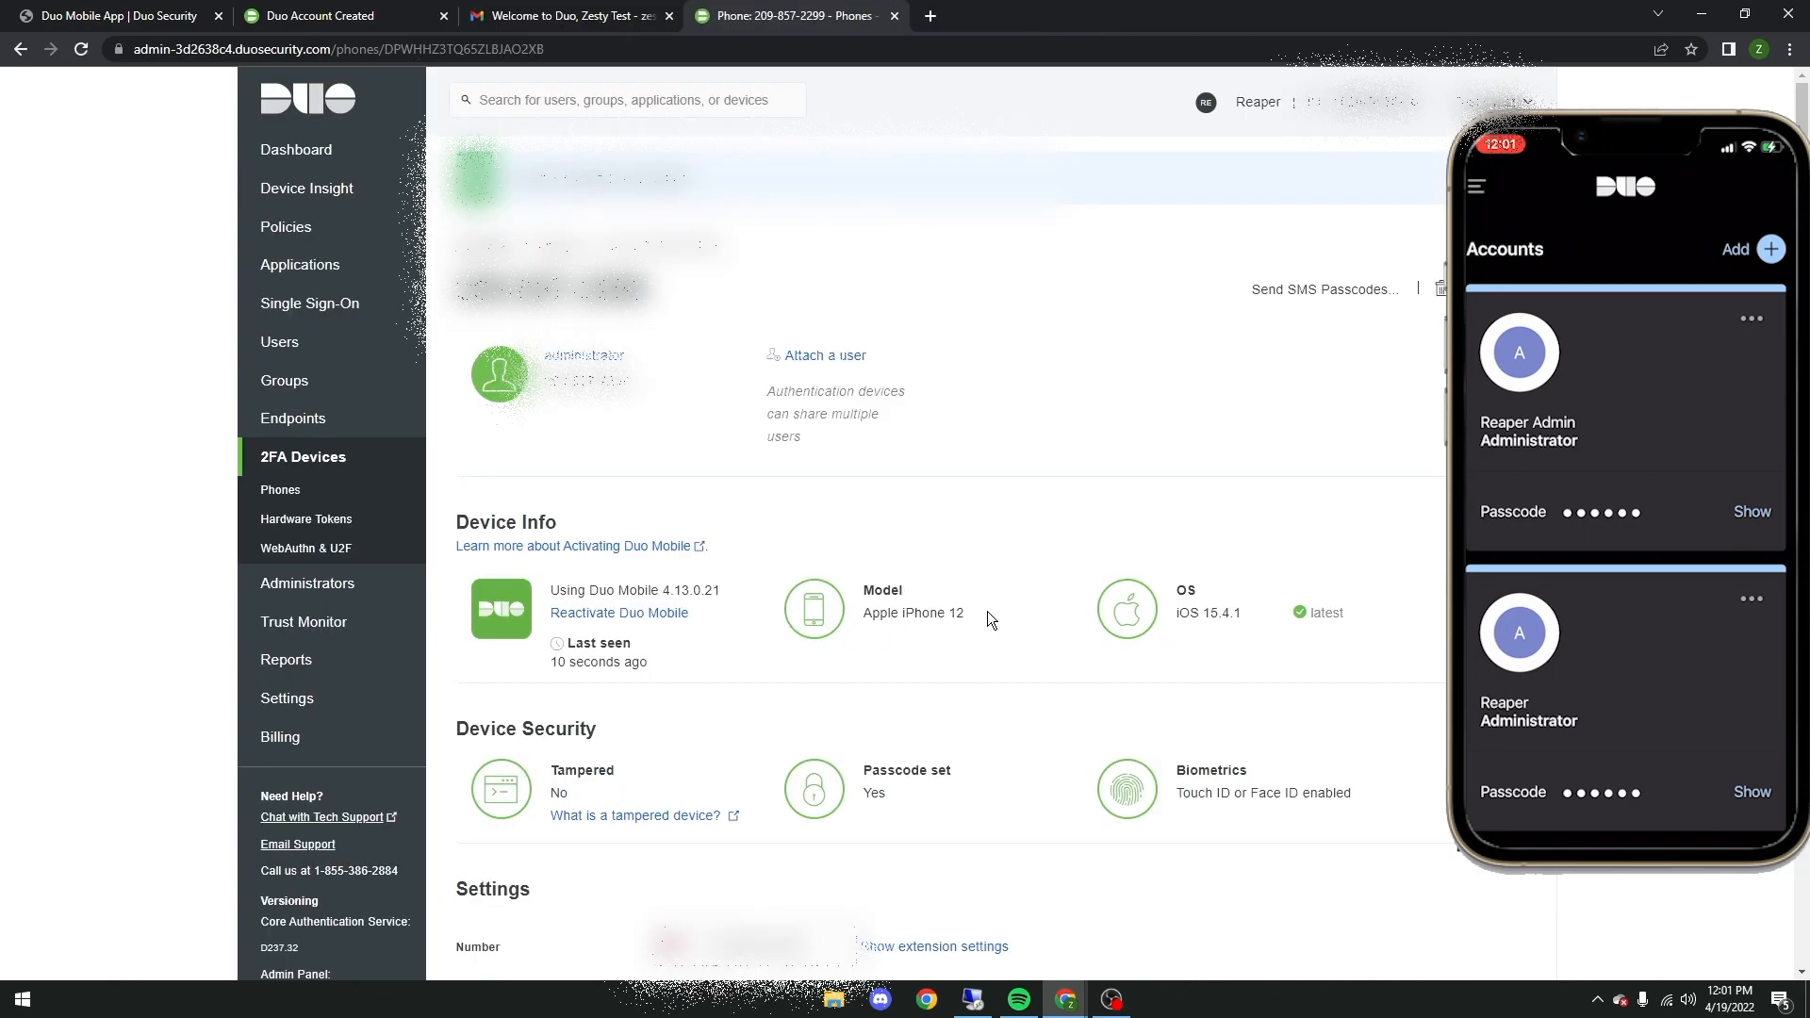
drag(469, 558, 509, 504)
click(948, 677)
scroll(708, 636, down, 1)
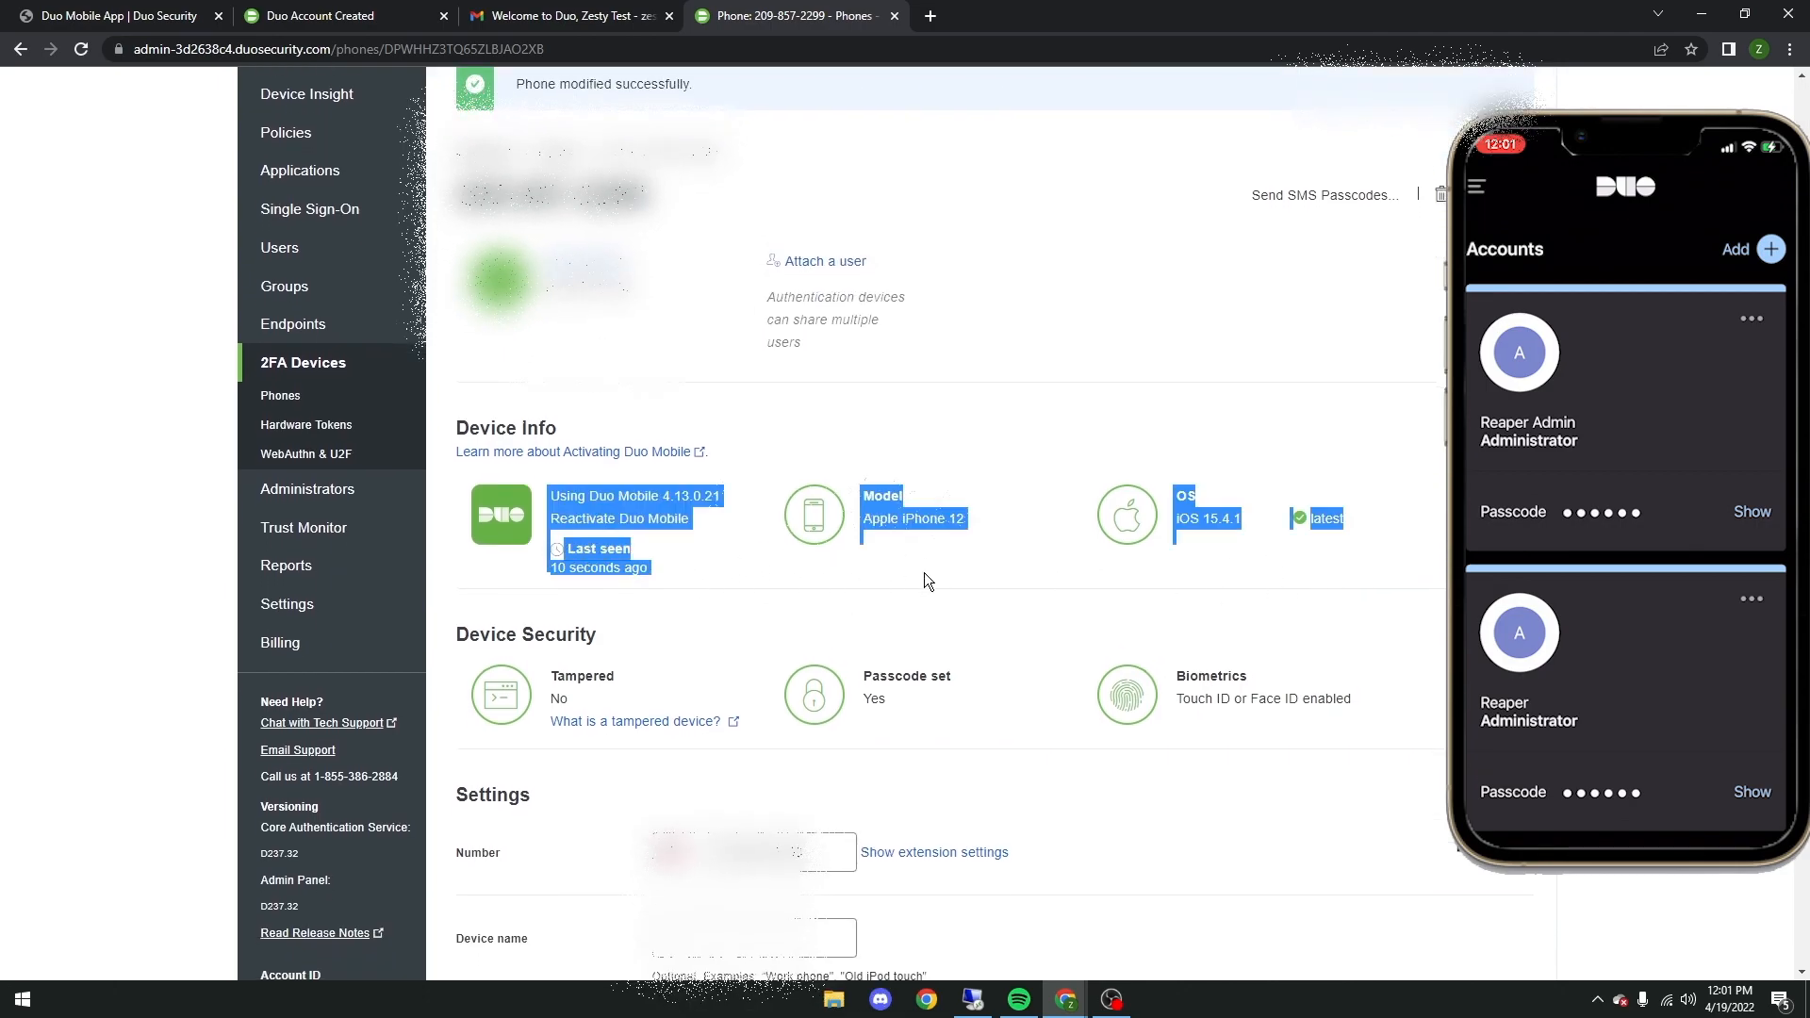
click(862, 551)
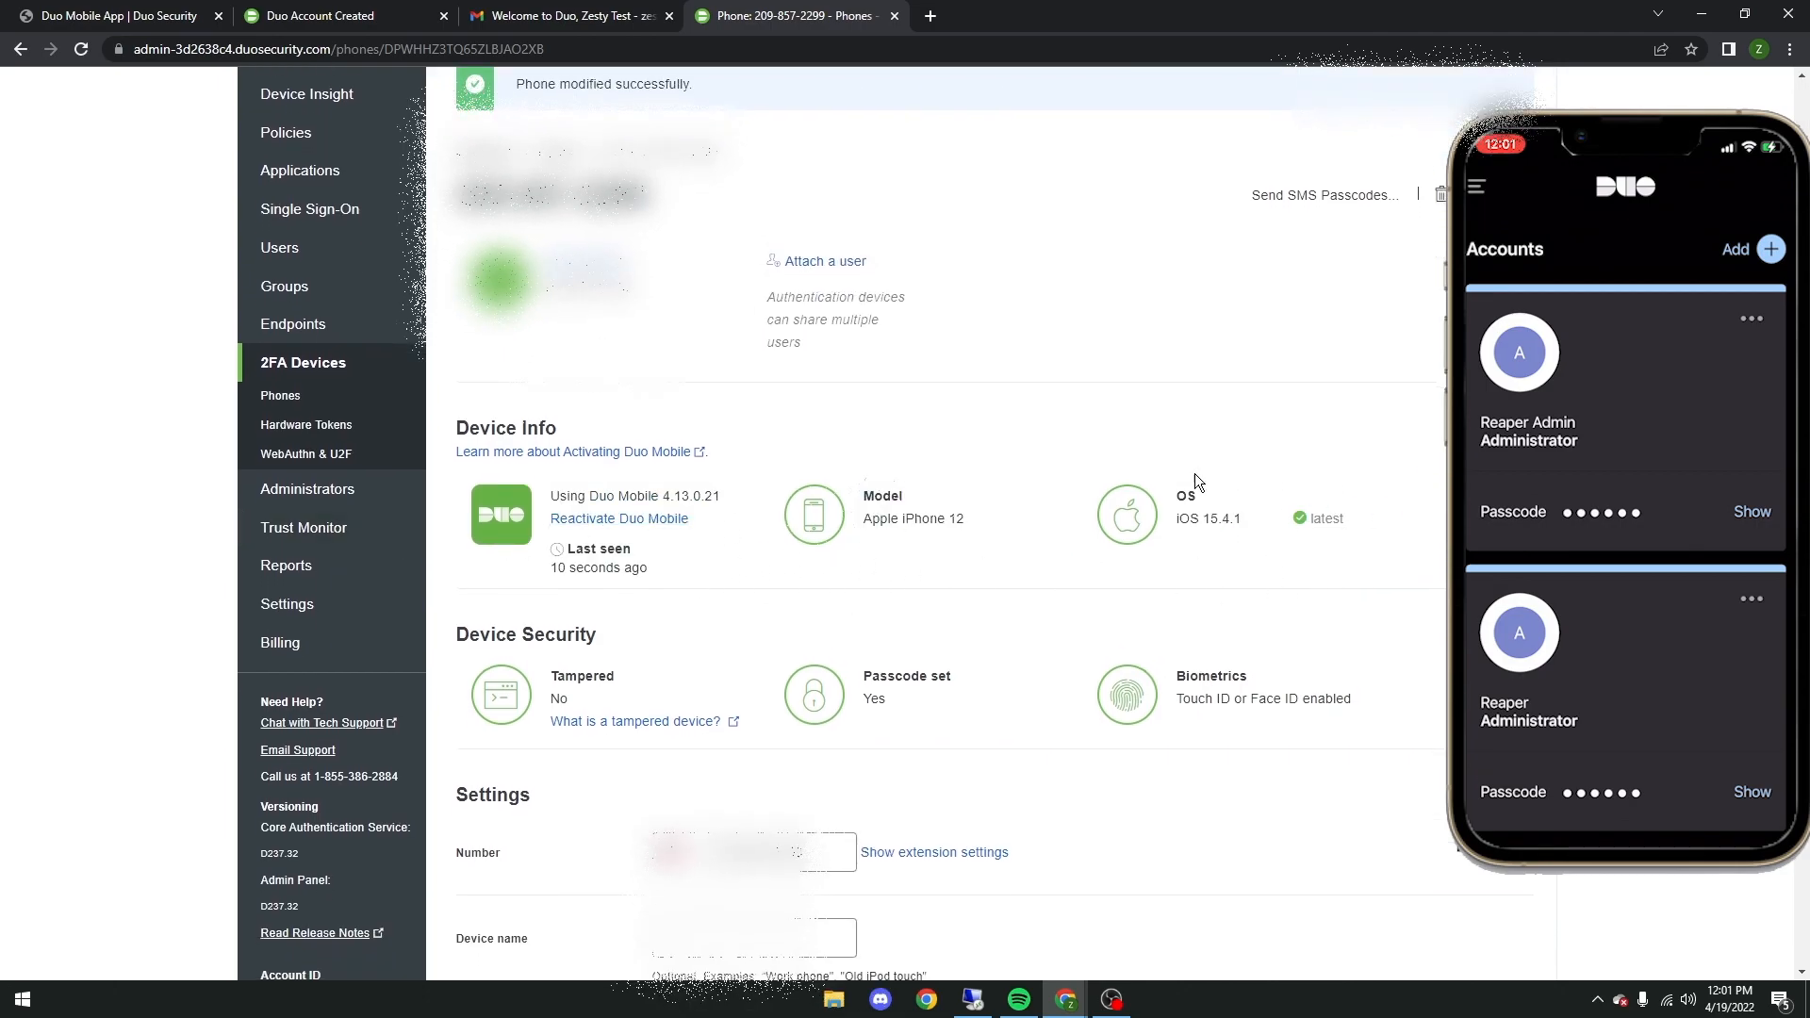
scroll(1201, 472, down, 5)
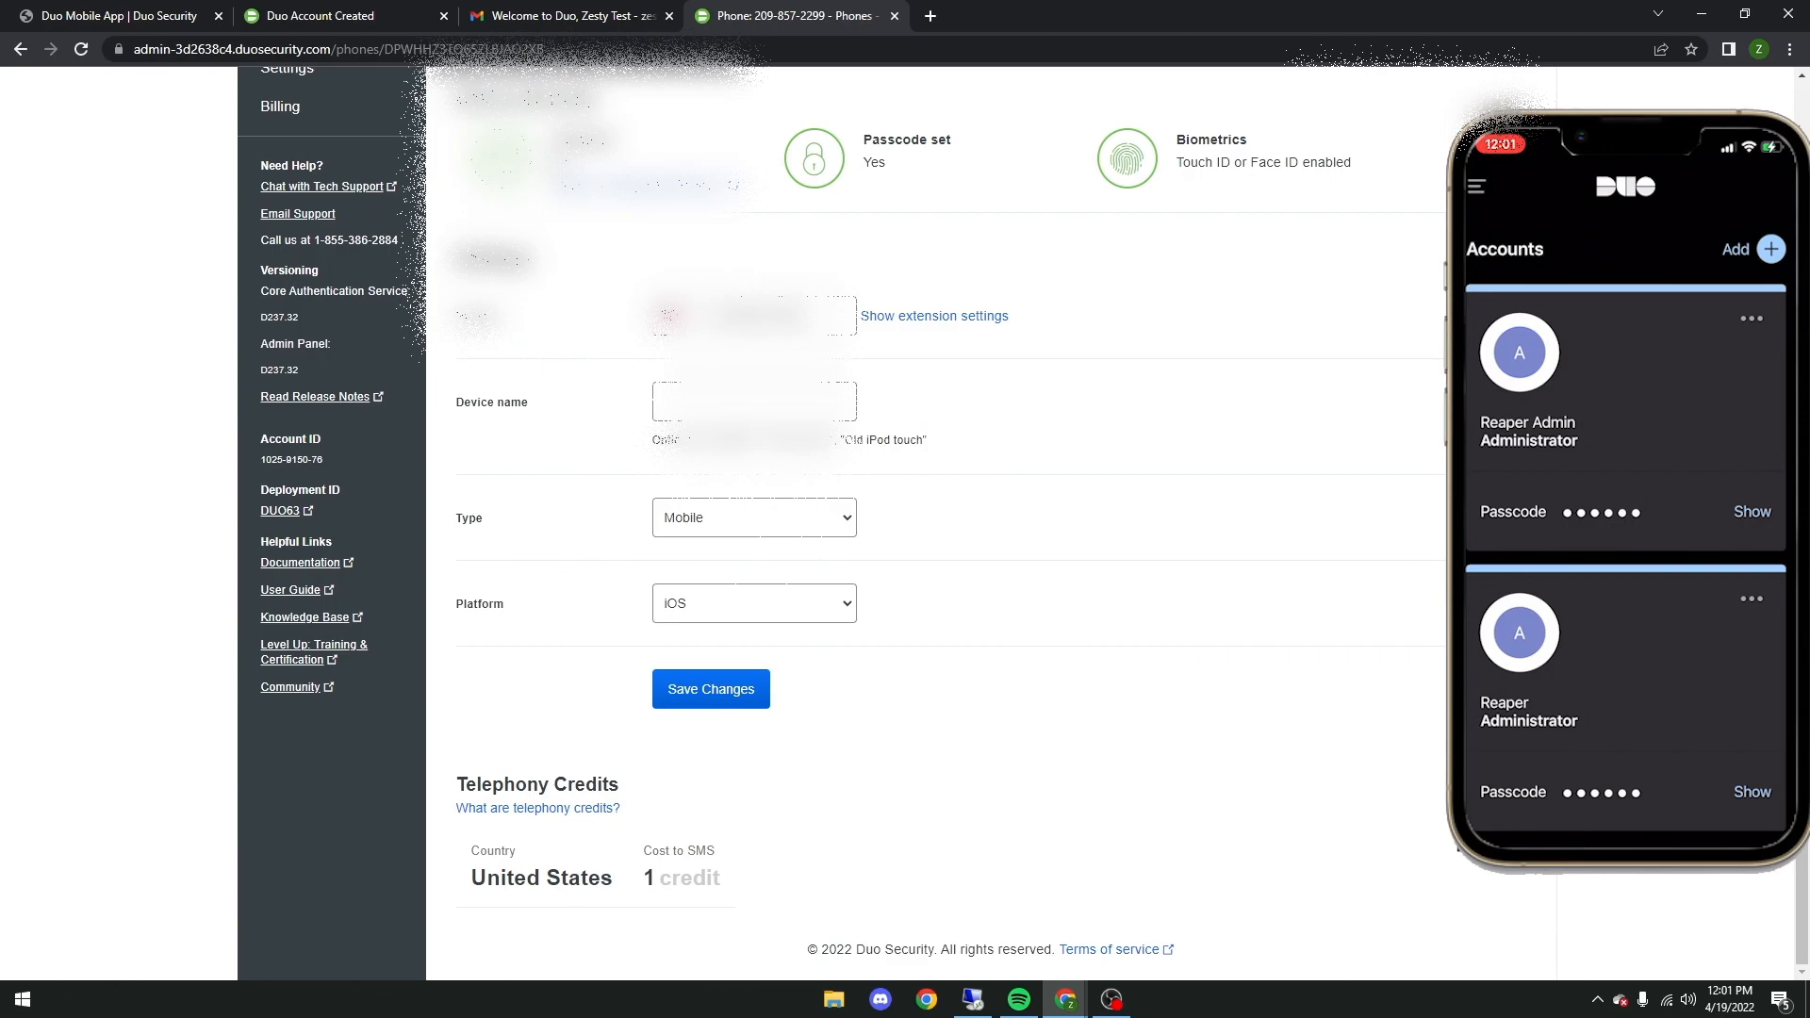
Step: Switch to the remote desktop, download duo-win-login-latest.exe from dl.duosecurity.com in Chrome and launch the installer
click(972, 999)
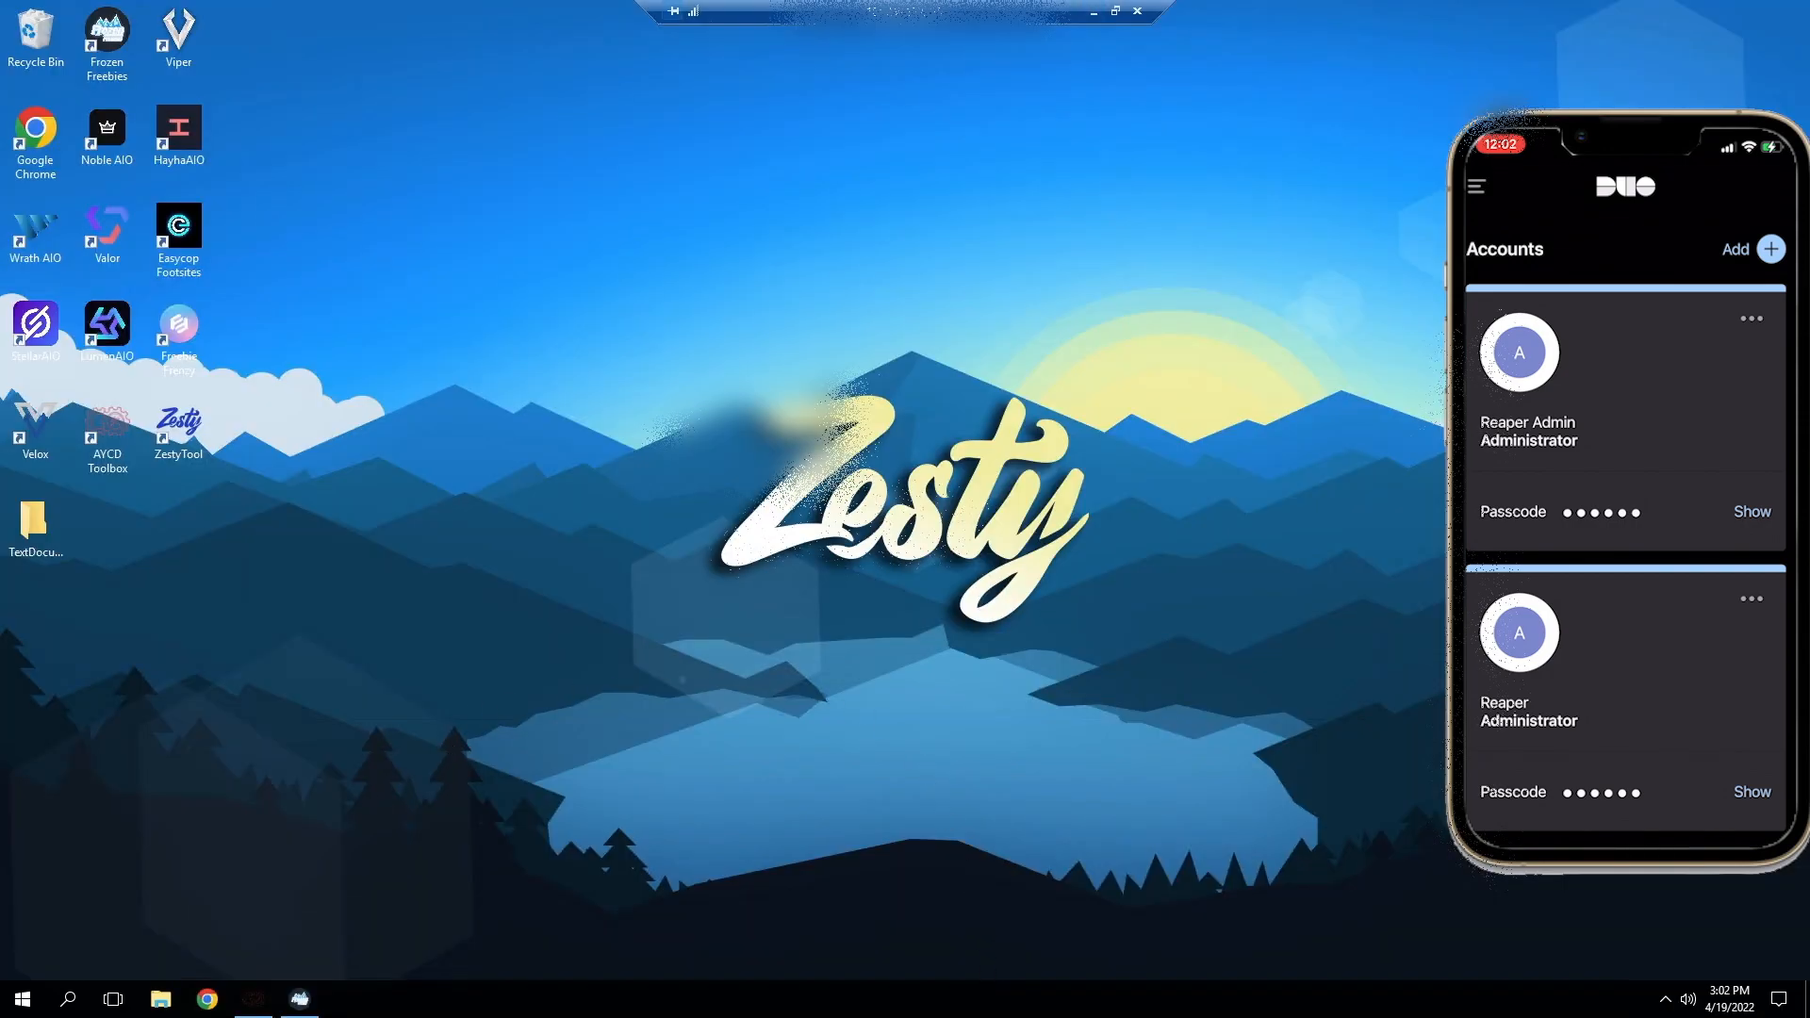
click(191, 1009)
text(dl.duosecurity.com/duo-win-login-latest.exe)
key(Return)
click(141, 952)
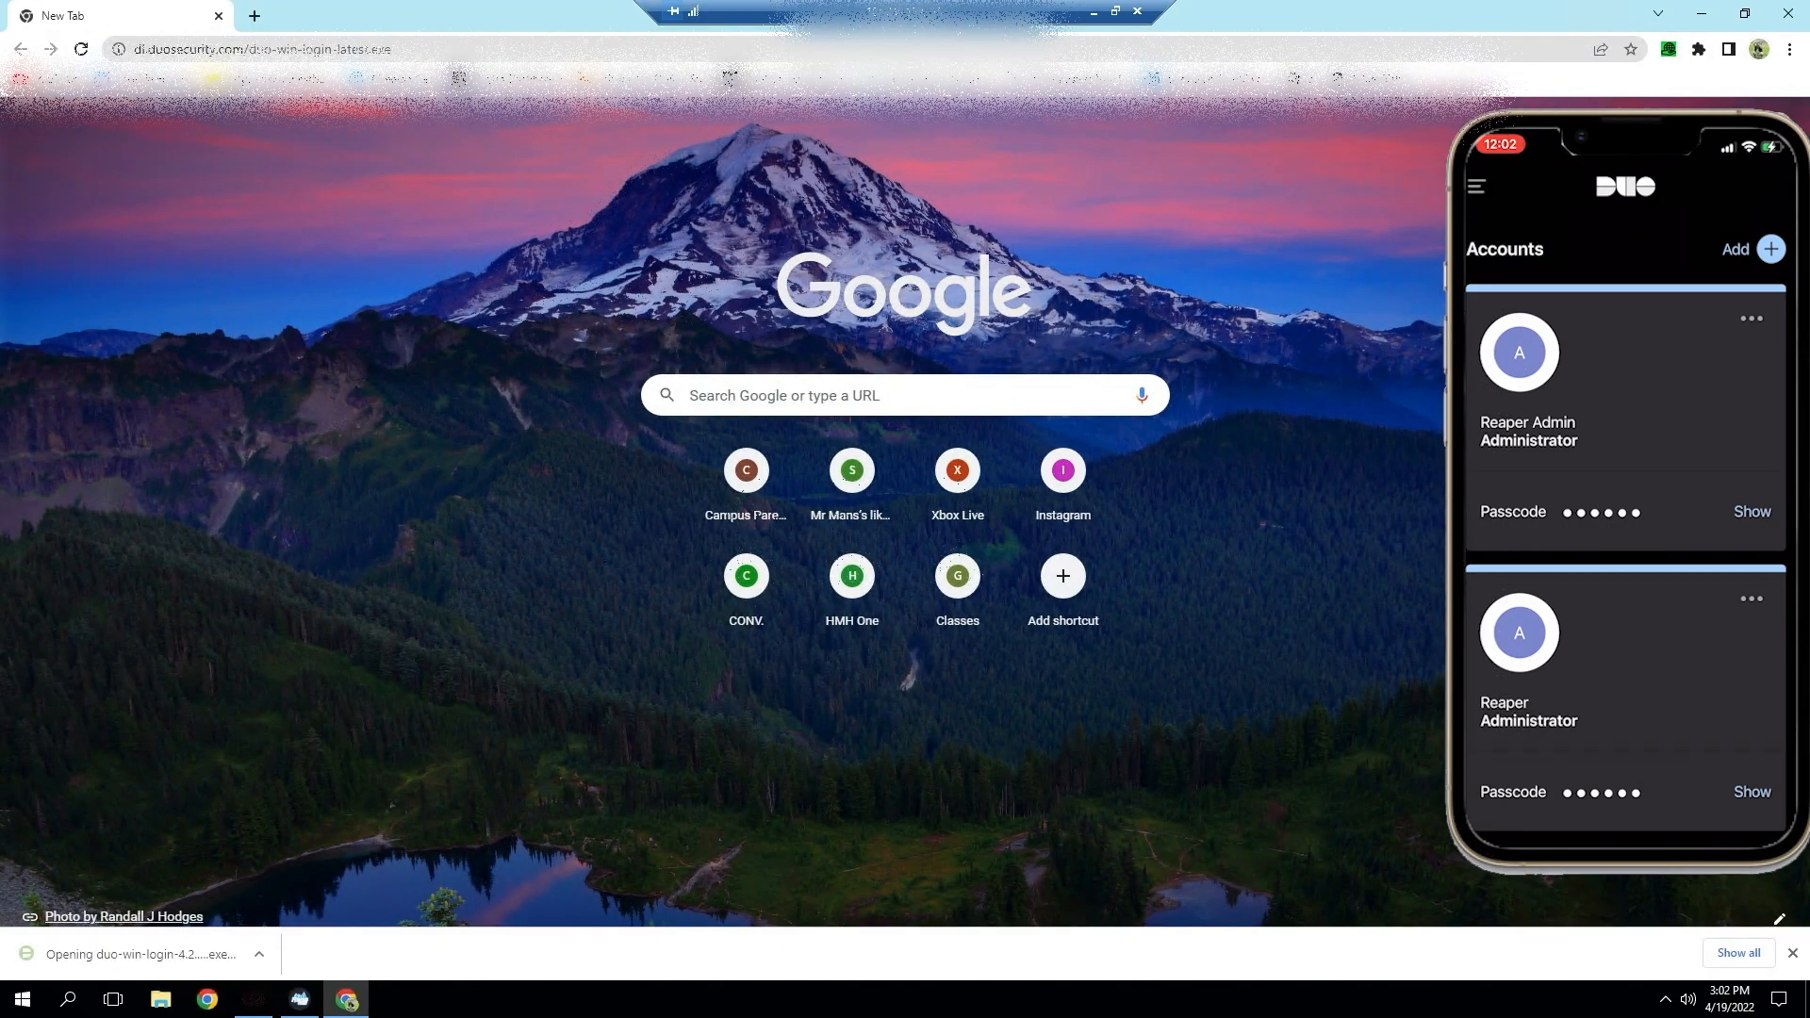
click(1694, 13)
click(979, 519)
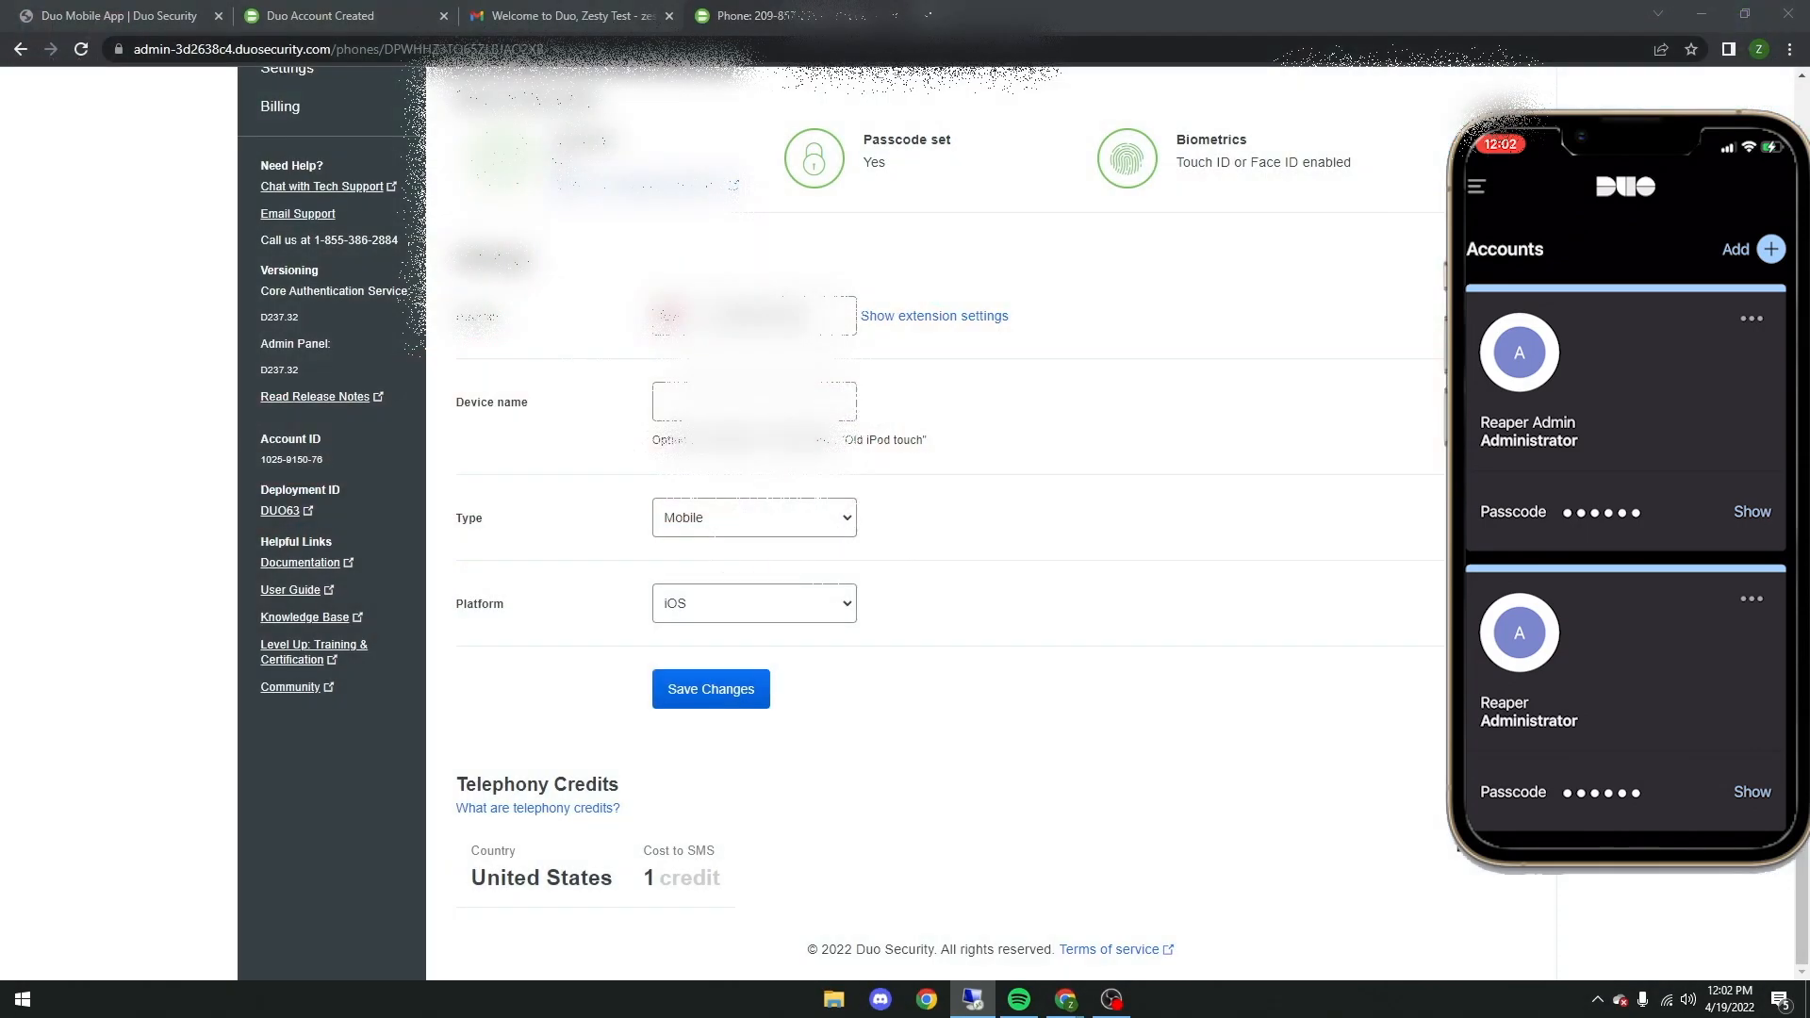
Step: Open the details of the RDP-Zesty application in the Duo admin site
scroll(1016, 486, up, 7)
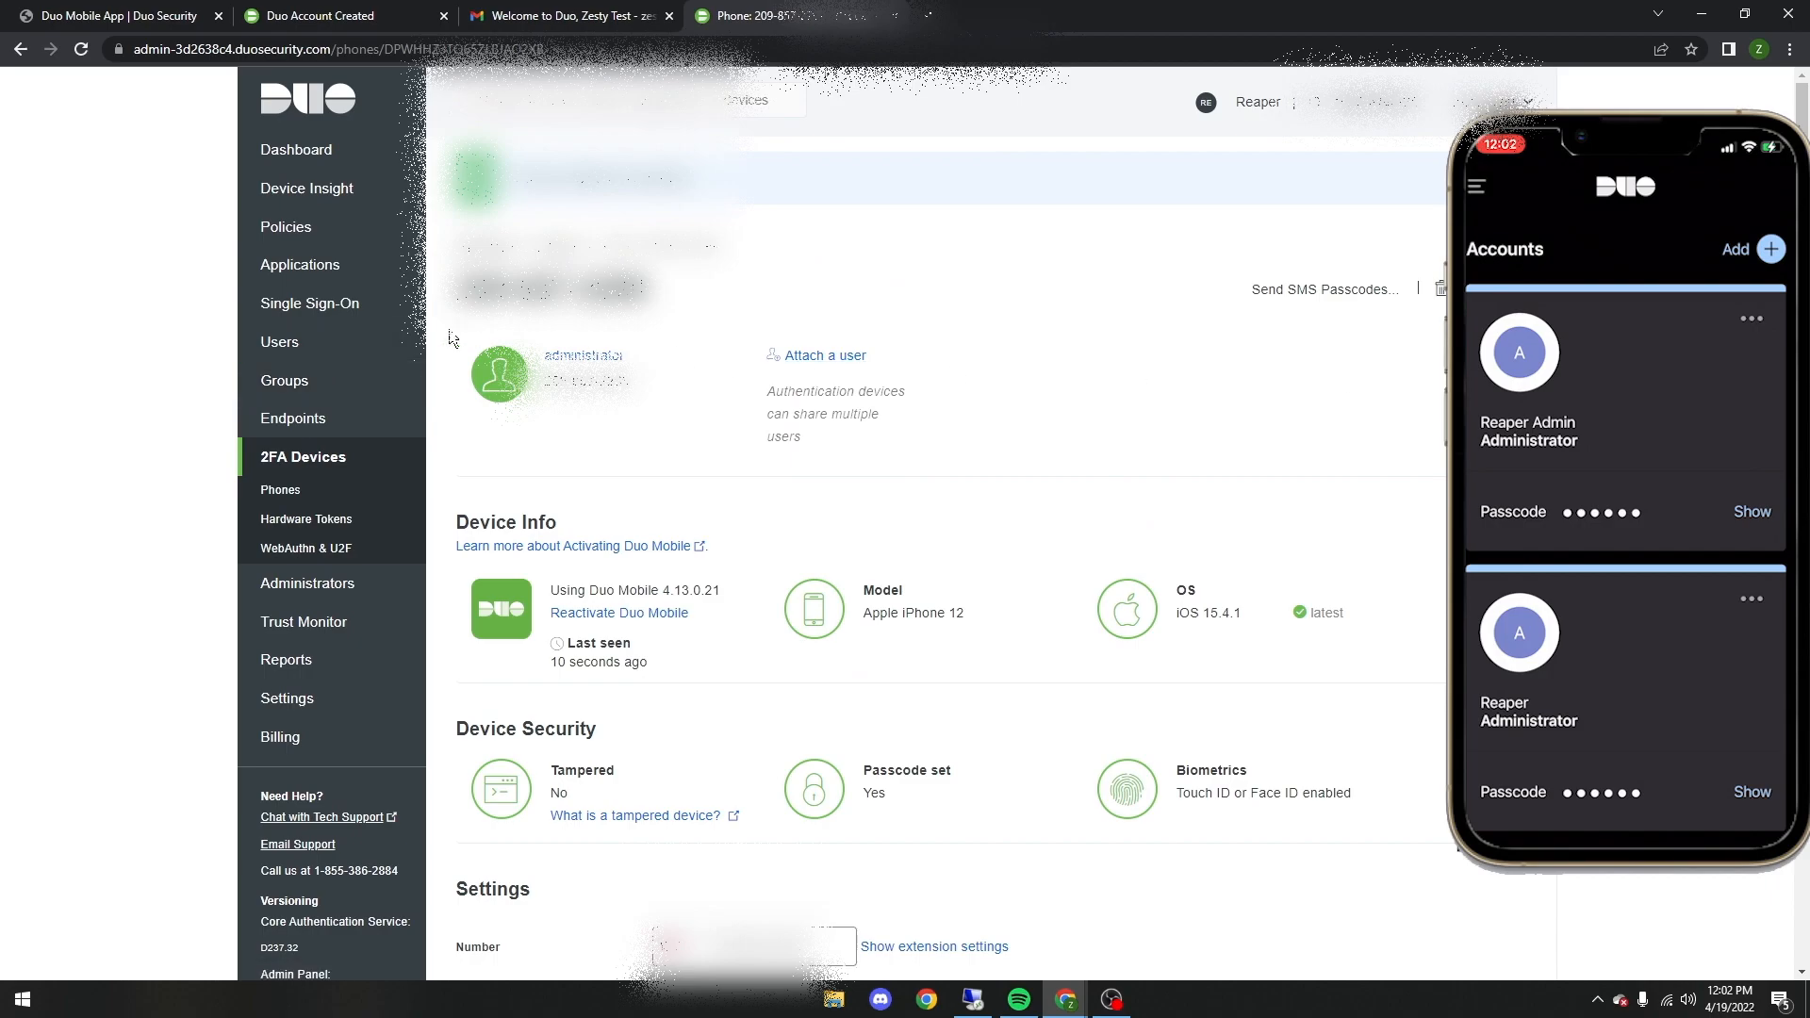
click(331, 264)
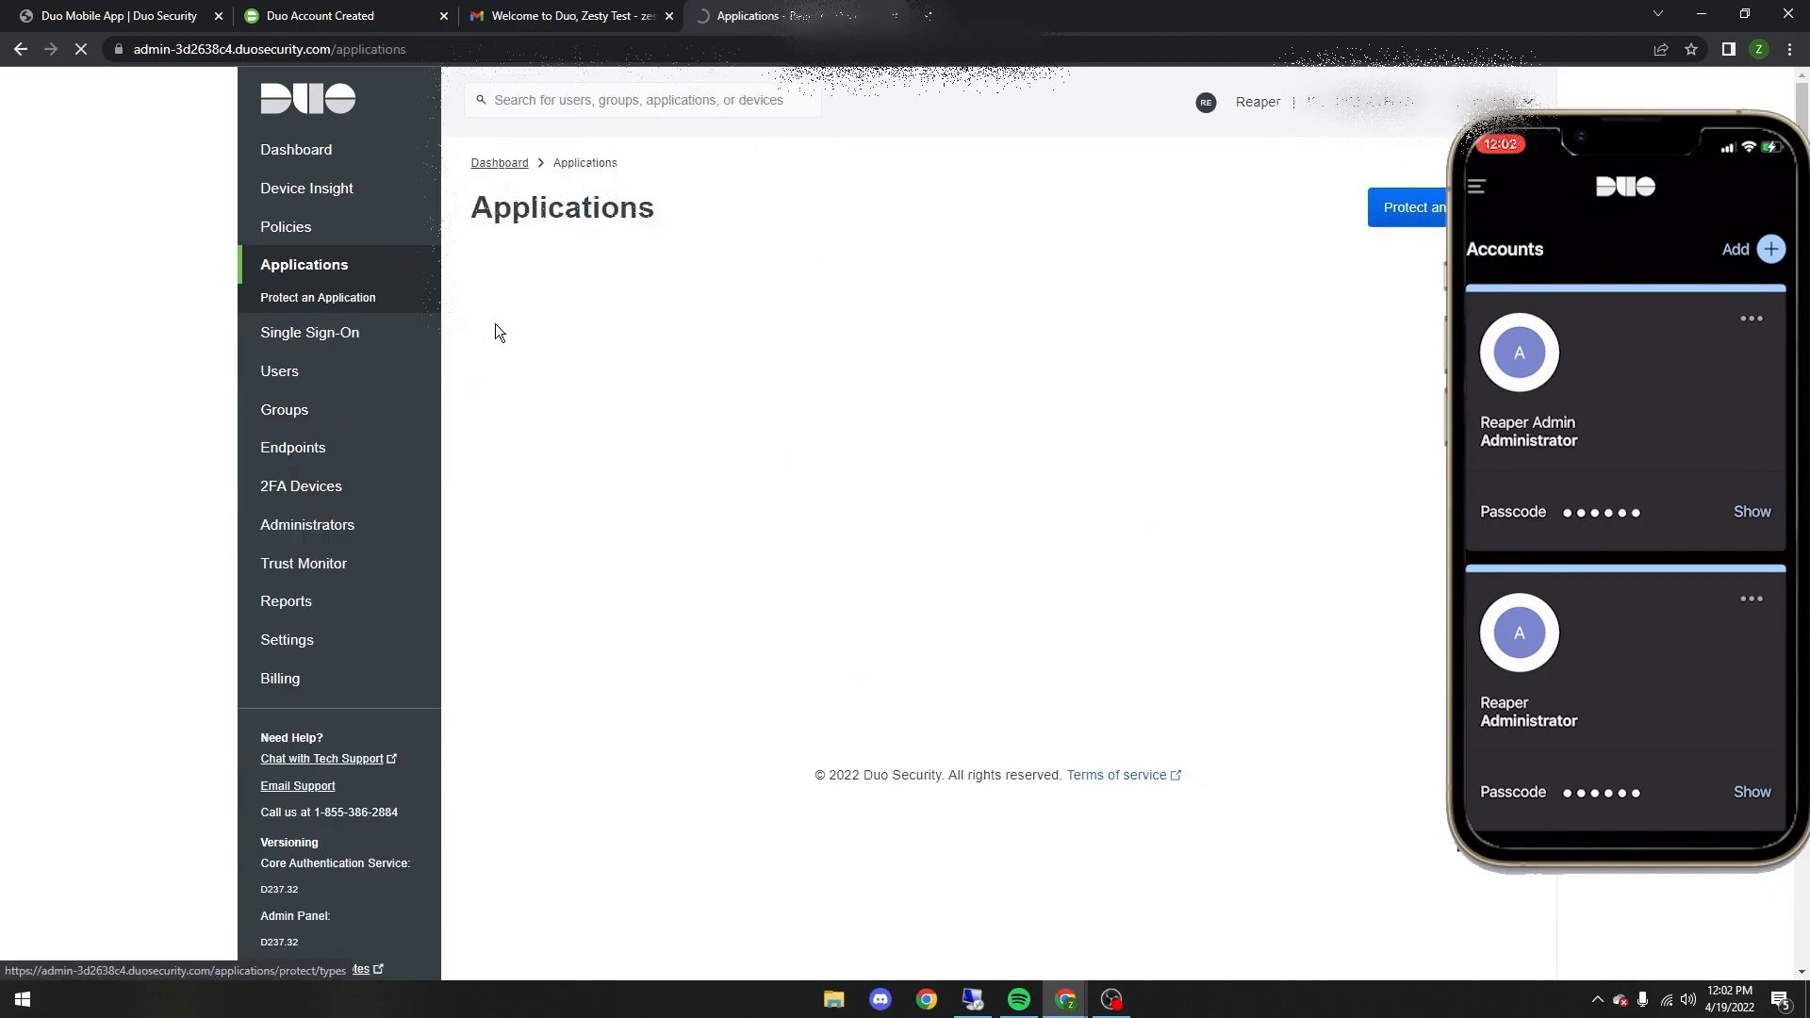
click(538, 634)
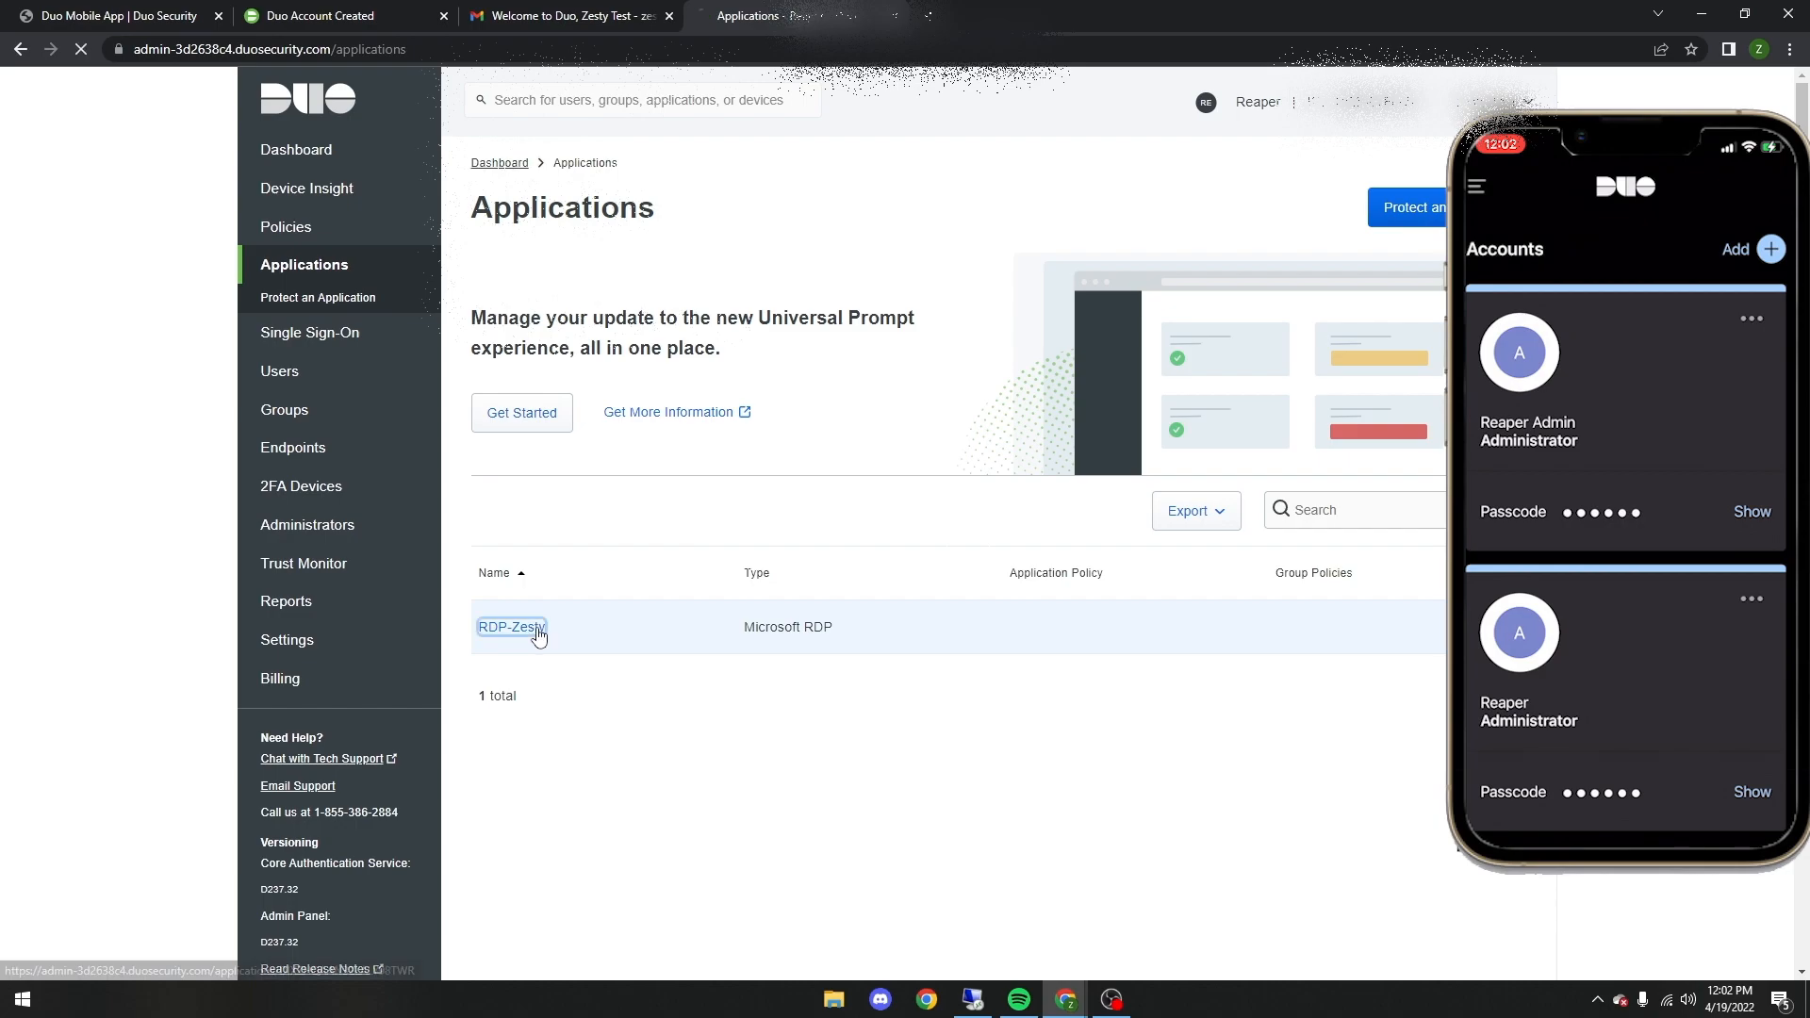
Step: Advance the Duo installer on the remote desktop, fill in the API hostname copied from the RDP-Zesty application and continue past the connectivity check
click(982, 997)
click(1016, 647)
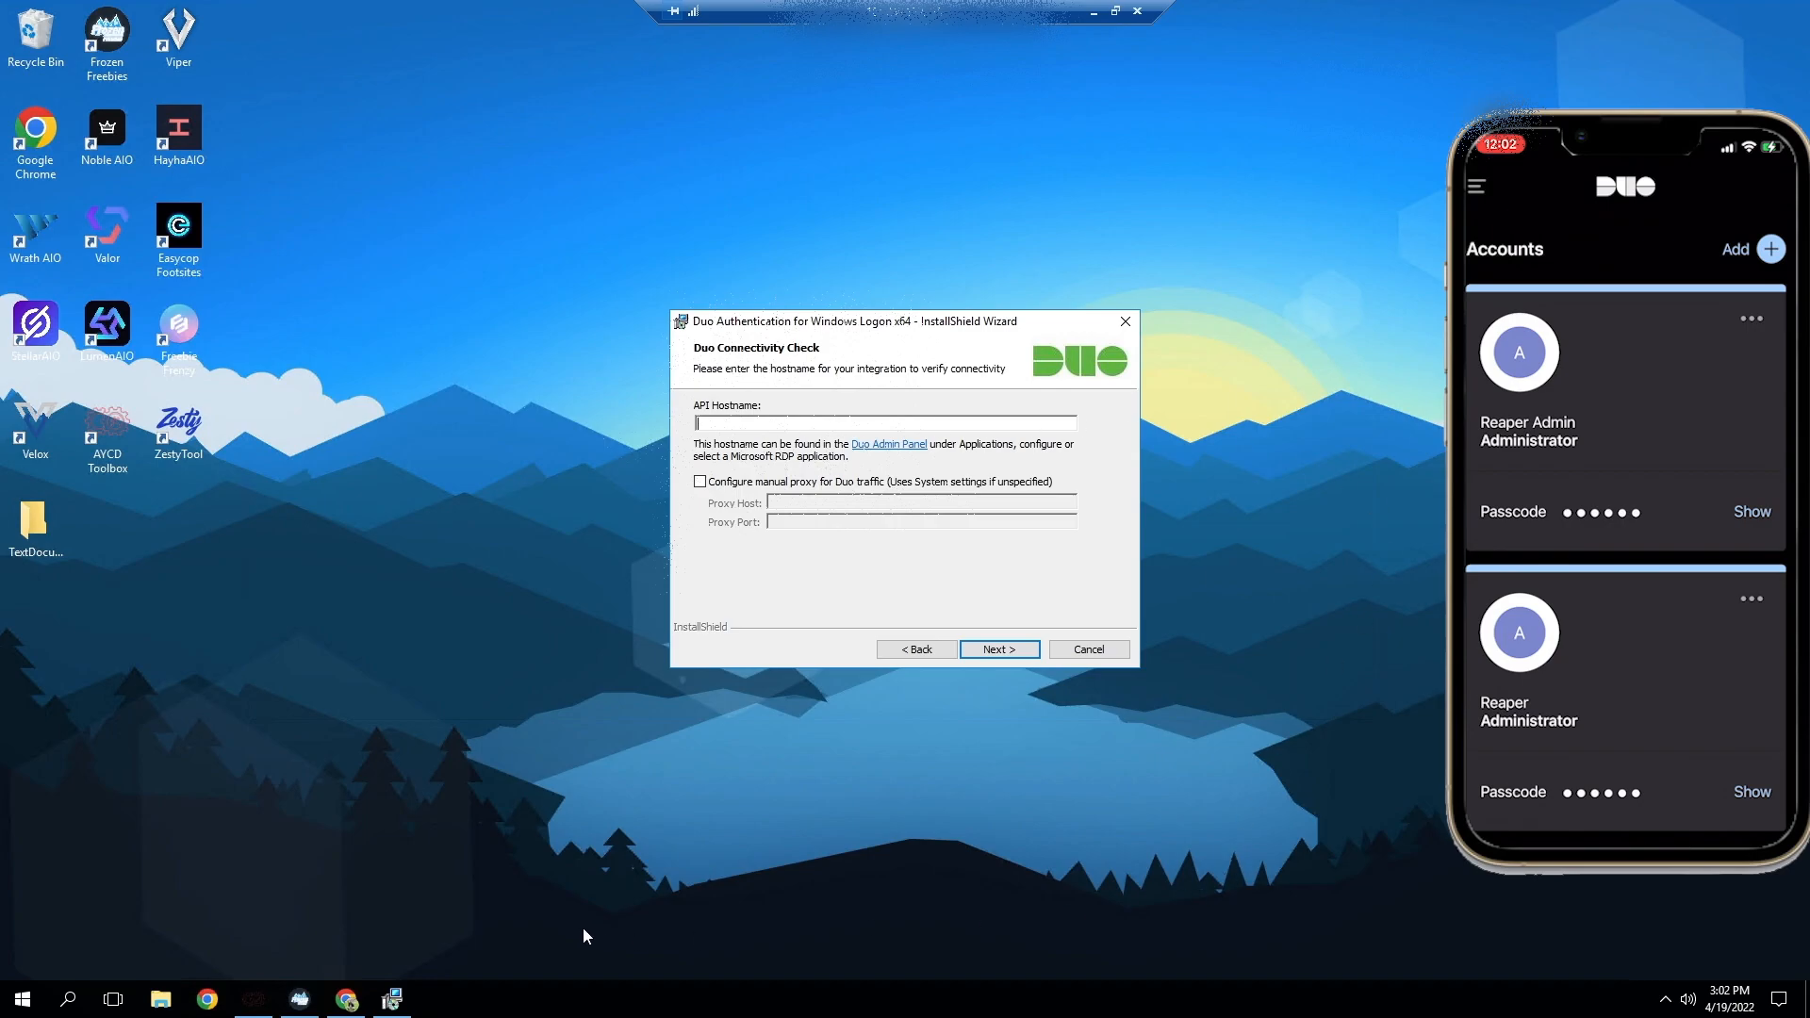
click(1093, 12)
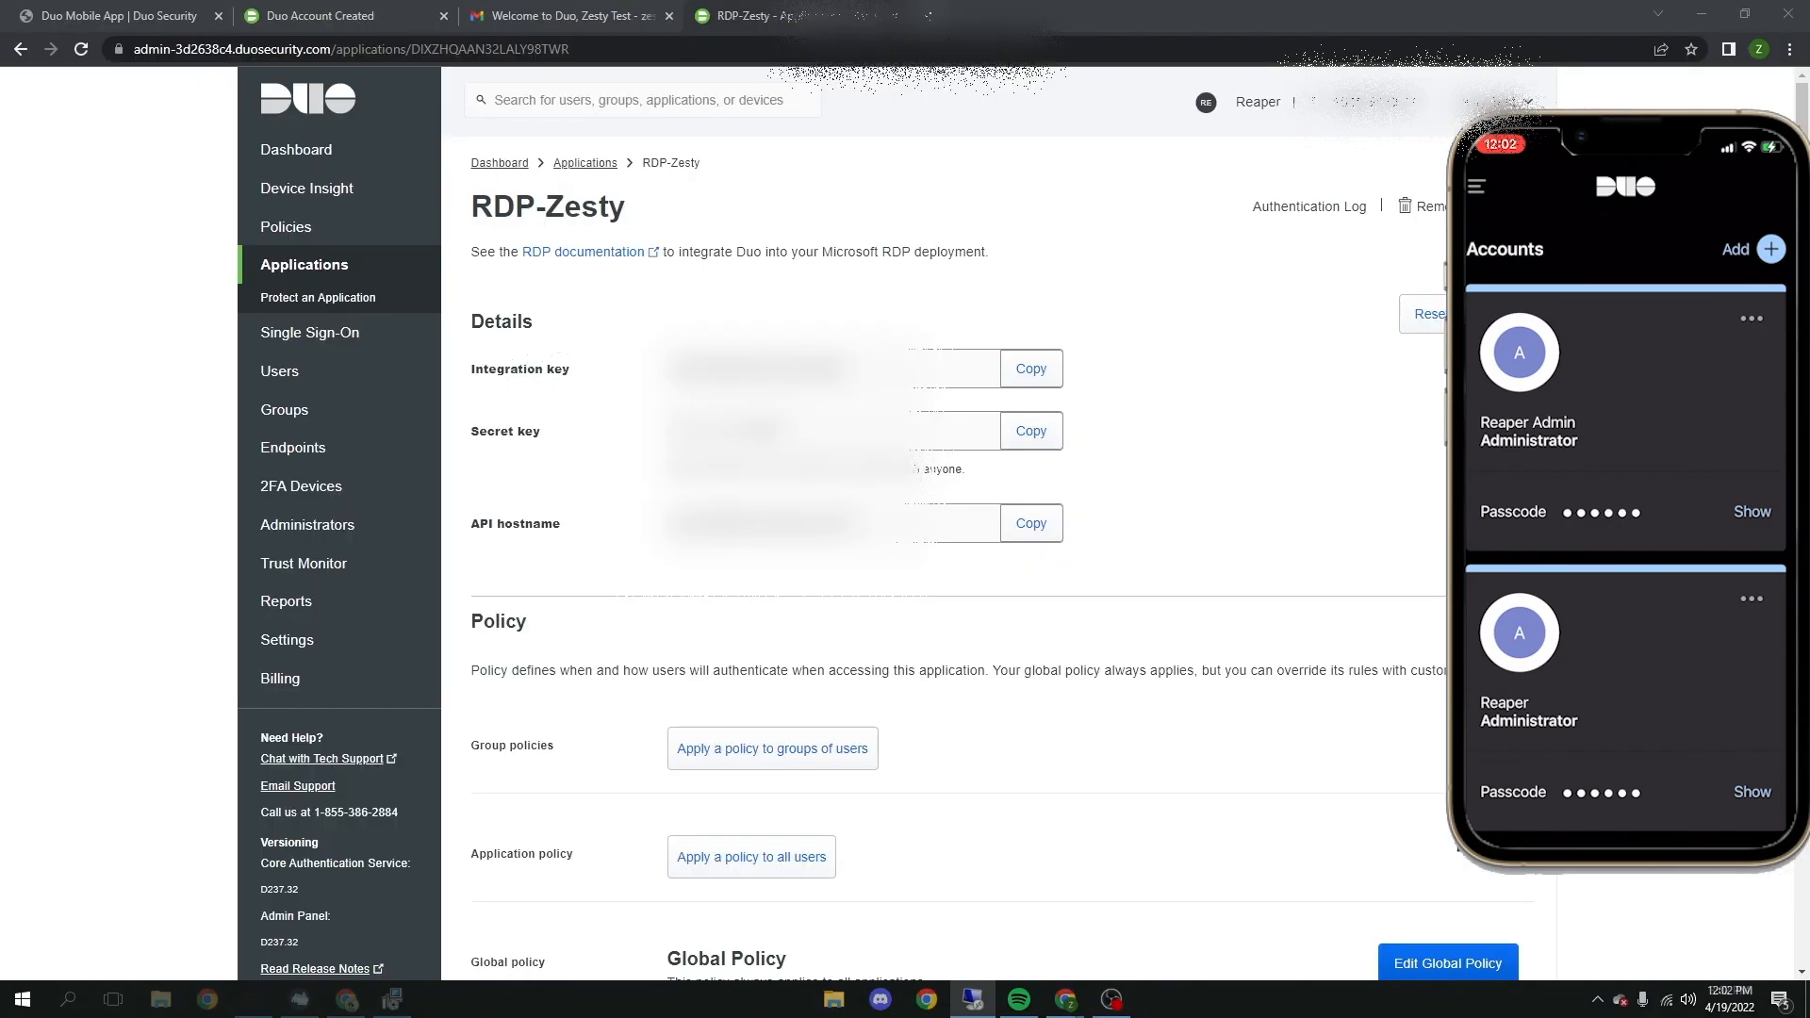
click(1023, 532)
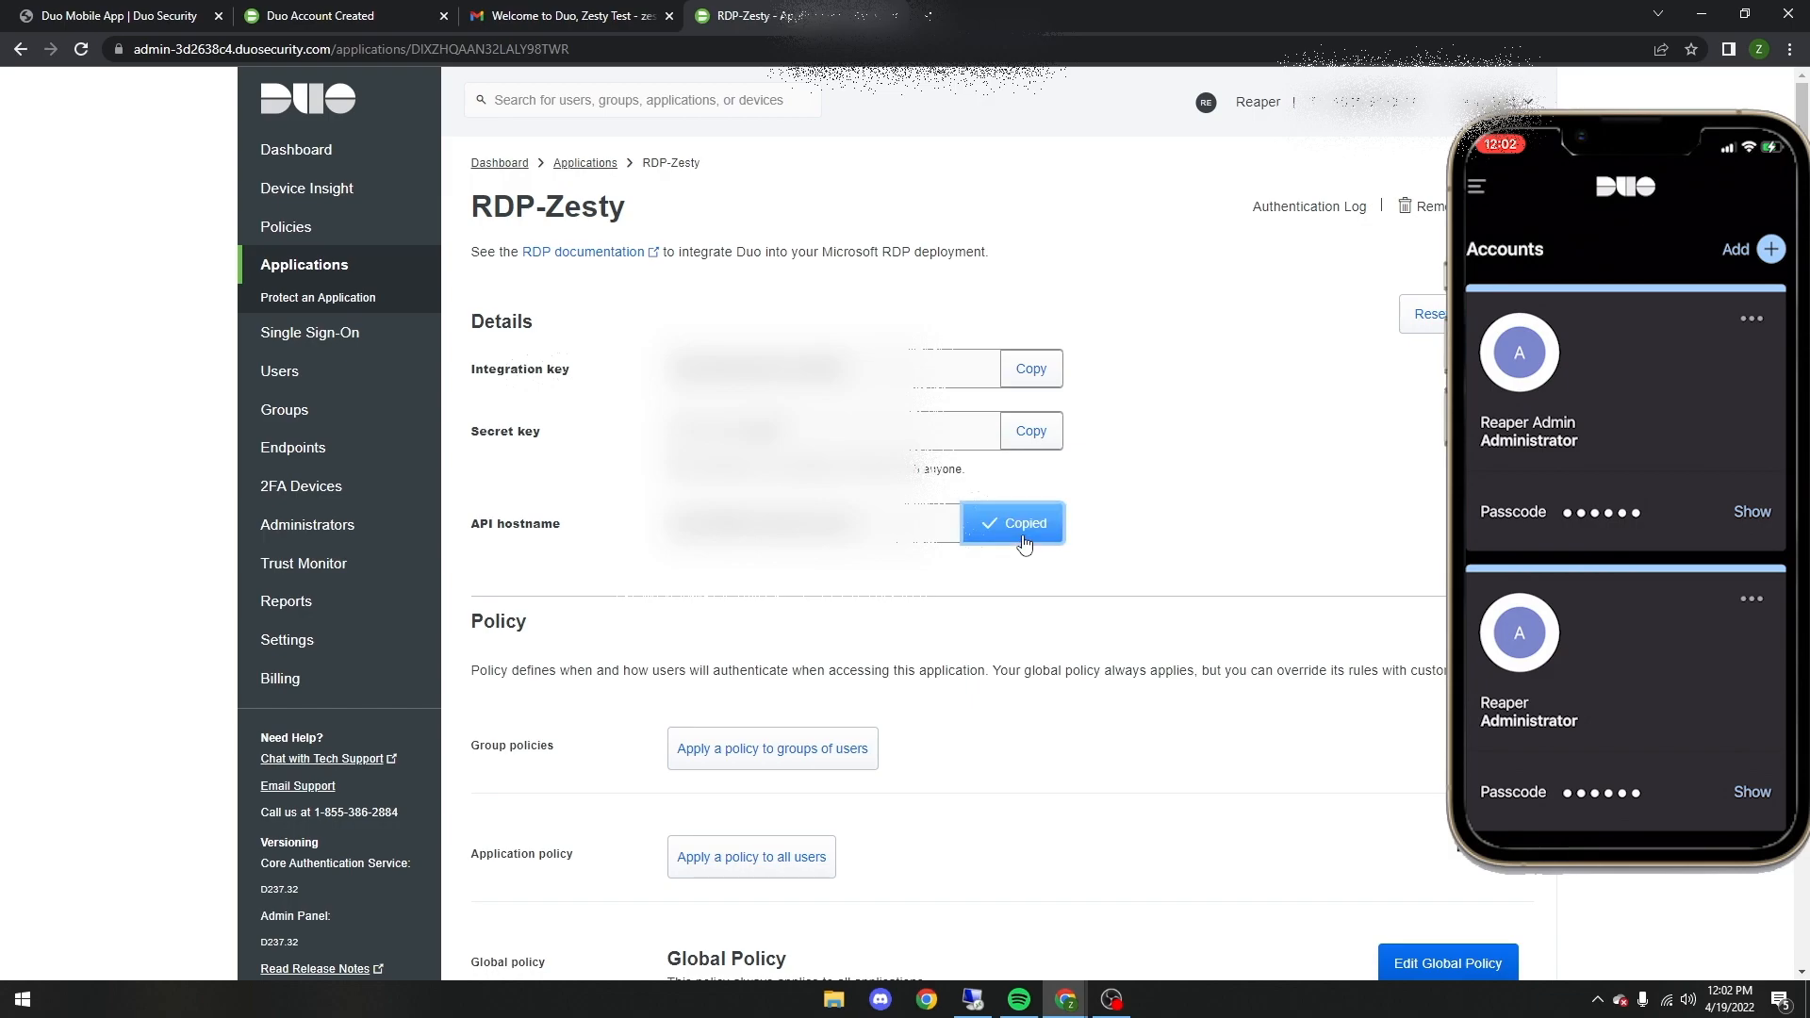
click(974, 1001)
key(ctrl+v)
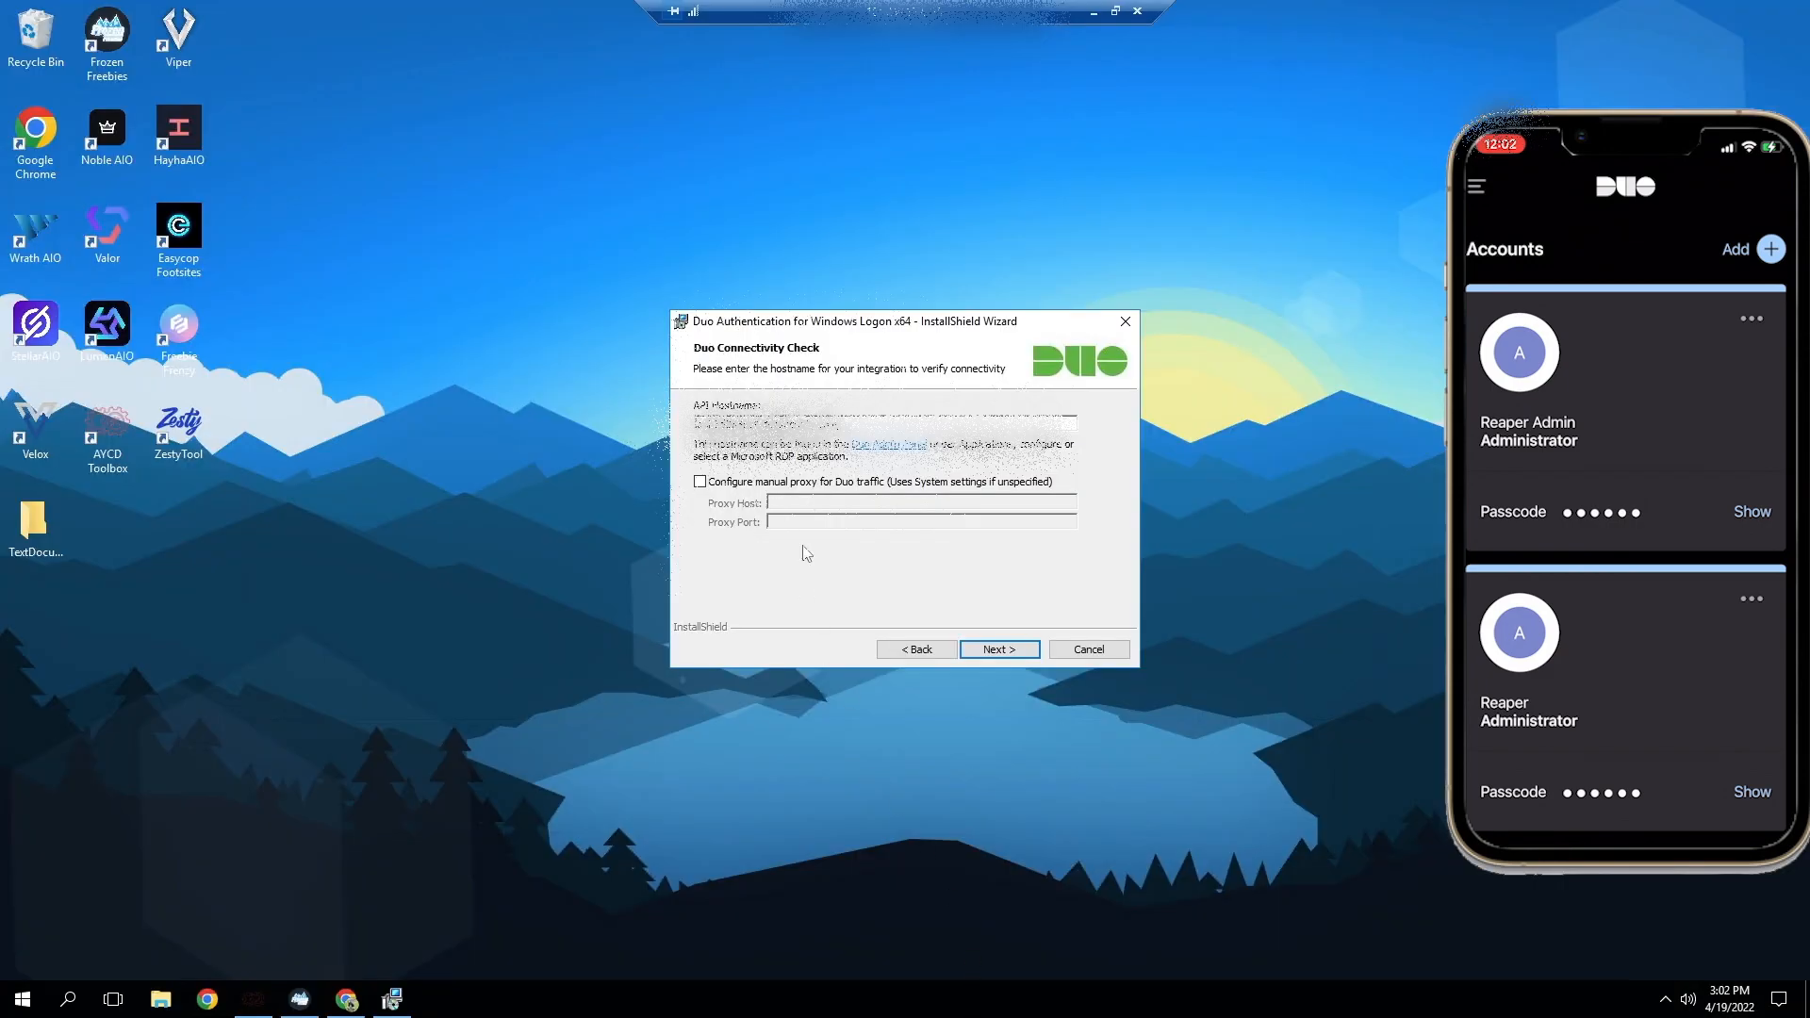
click(1015, 648)
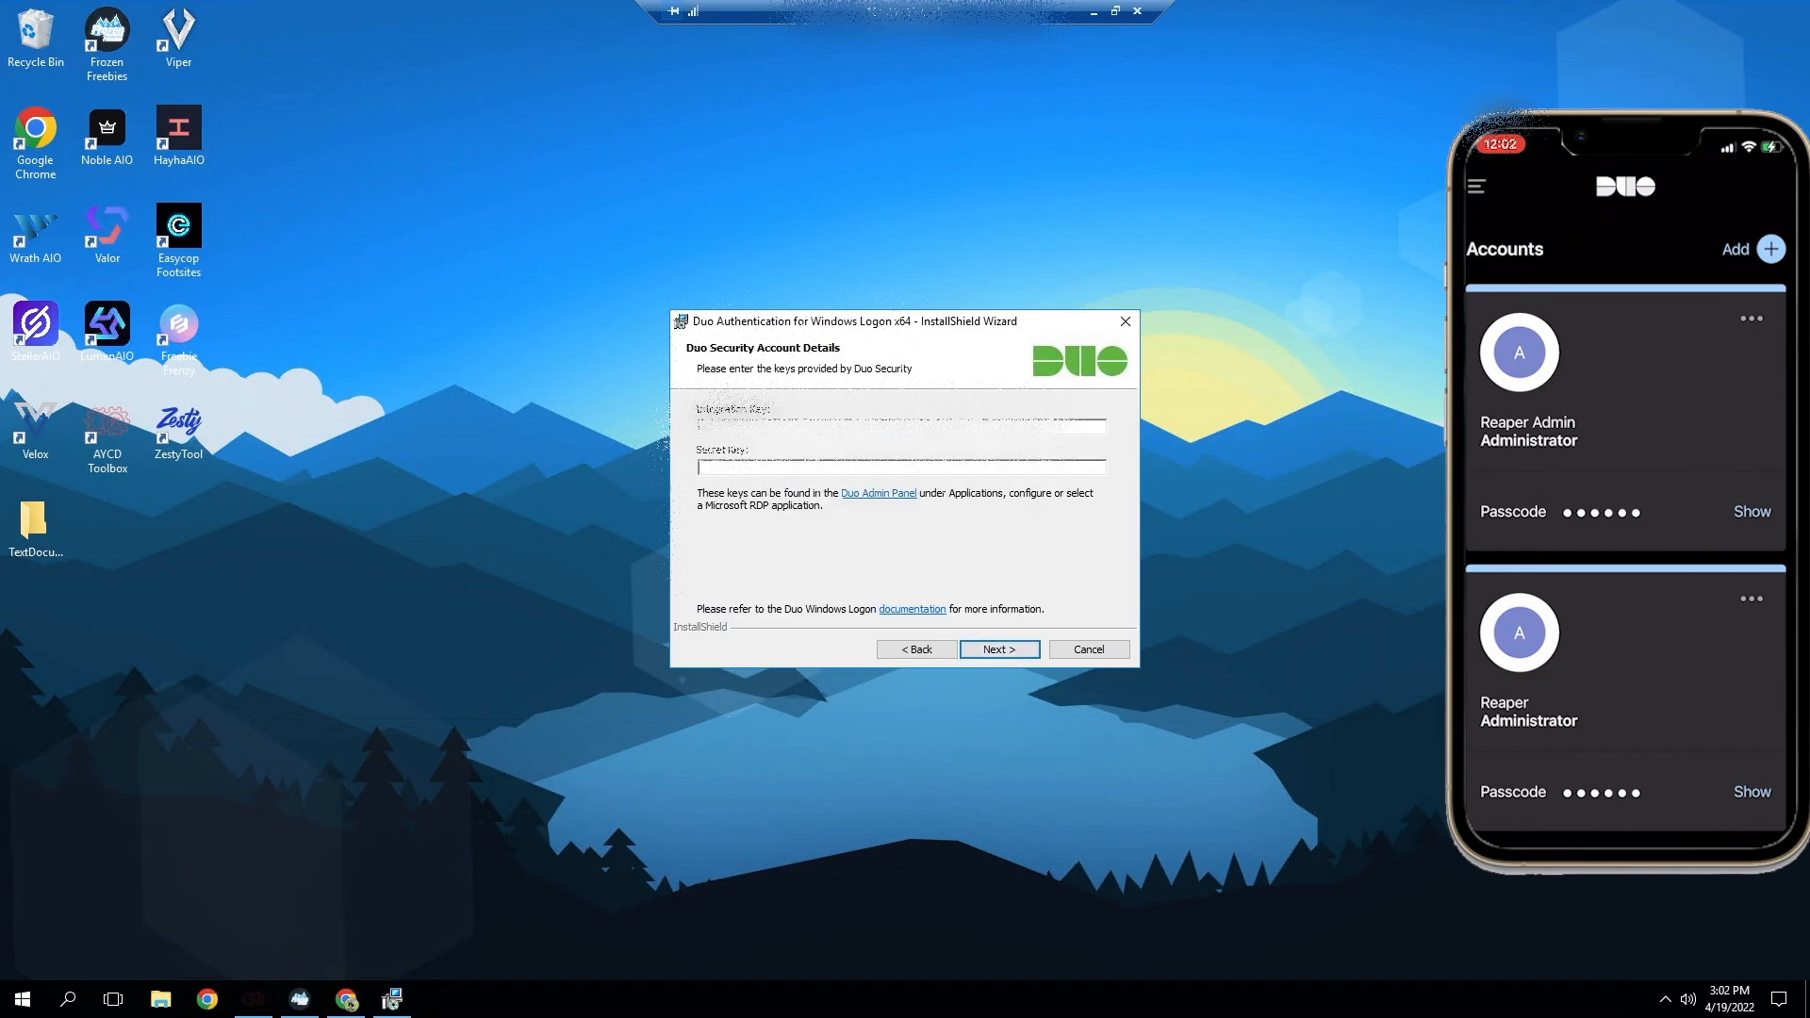
Step: Copy the RDP-Zesty integration key from the Duo admin site and paste it into the installer's Integration Key field on the remote desktop
click(1094, 11)
click(1030, 367)
click(974, 1001)
click(765, 427)
key(ctrl+v)
Step: Copy the RDP-Zesty secret key, paste it into the installer's Secret Key field on the remote desktop and continue to the integration options
click(1093, 11)
click(1027, 431)
click(975, 1001)
click(770, 469)
key(ctrl+v)
click(1016, 650)
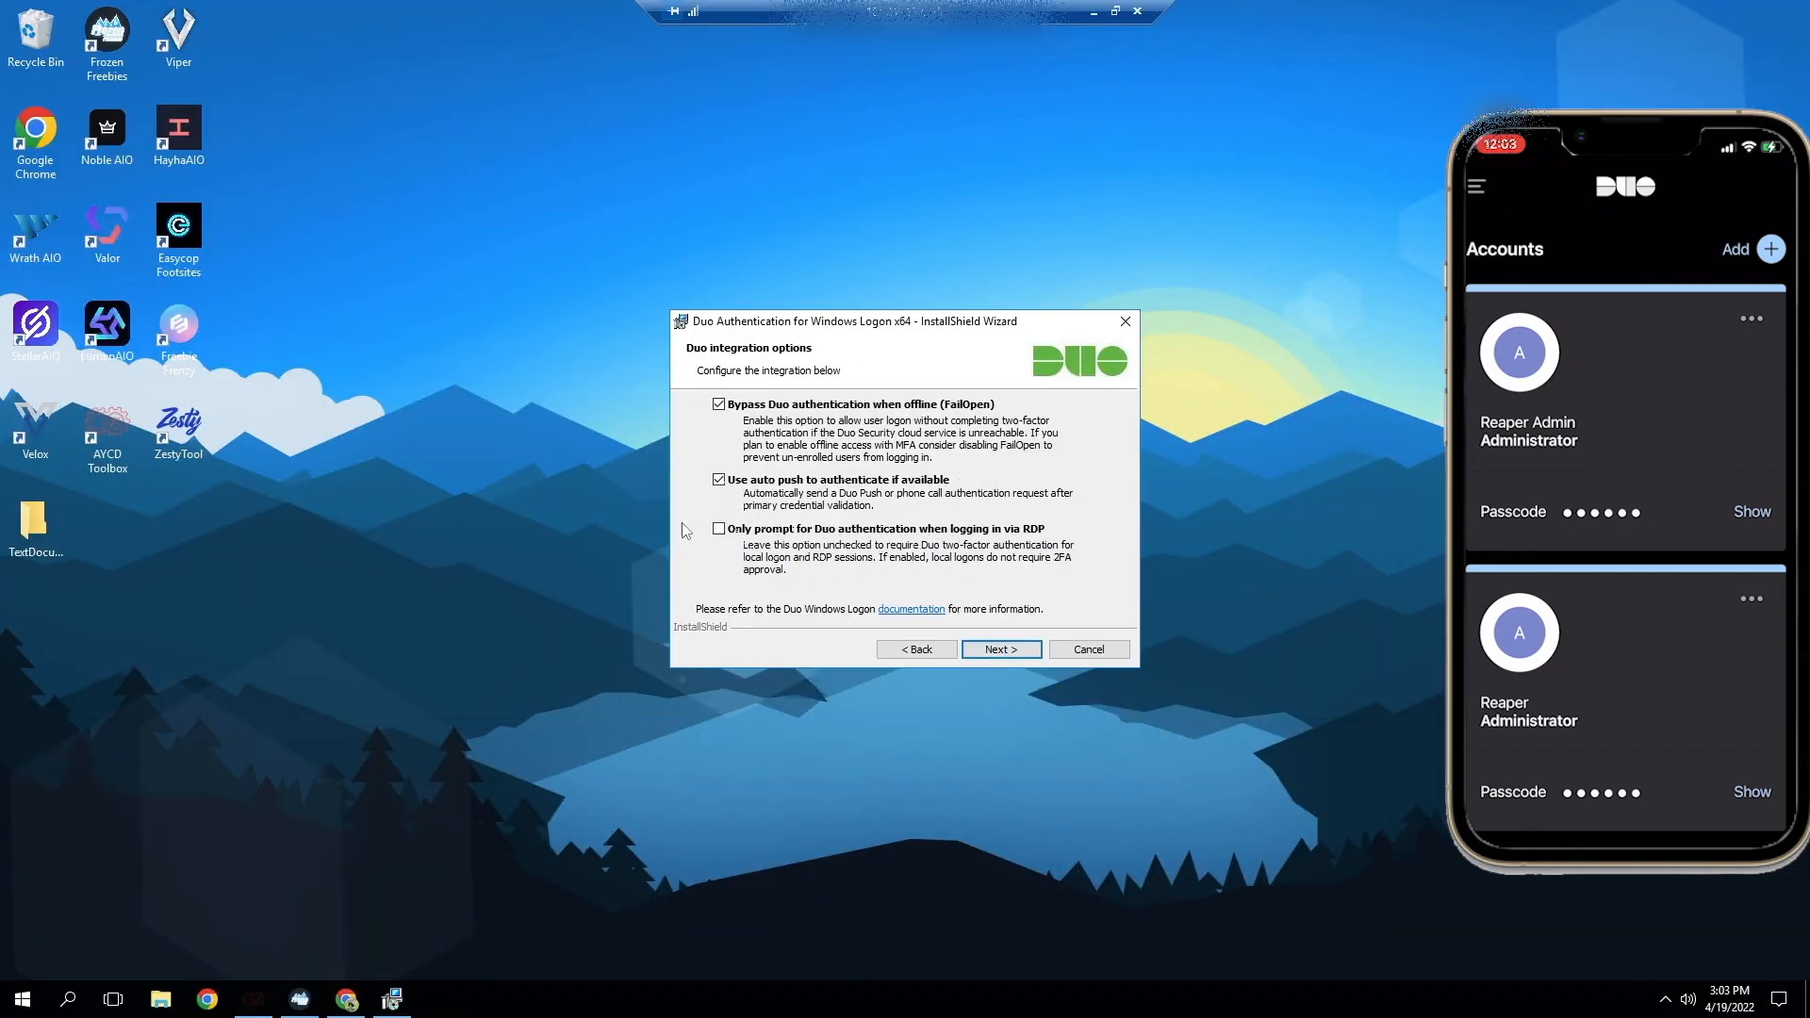
Step: Accept FailOpen bypass and auto push with Smart Card support off, then install Duo Authentication for Windows Logon and finish the wizard
click(1009, 652)
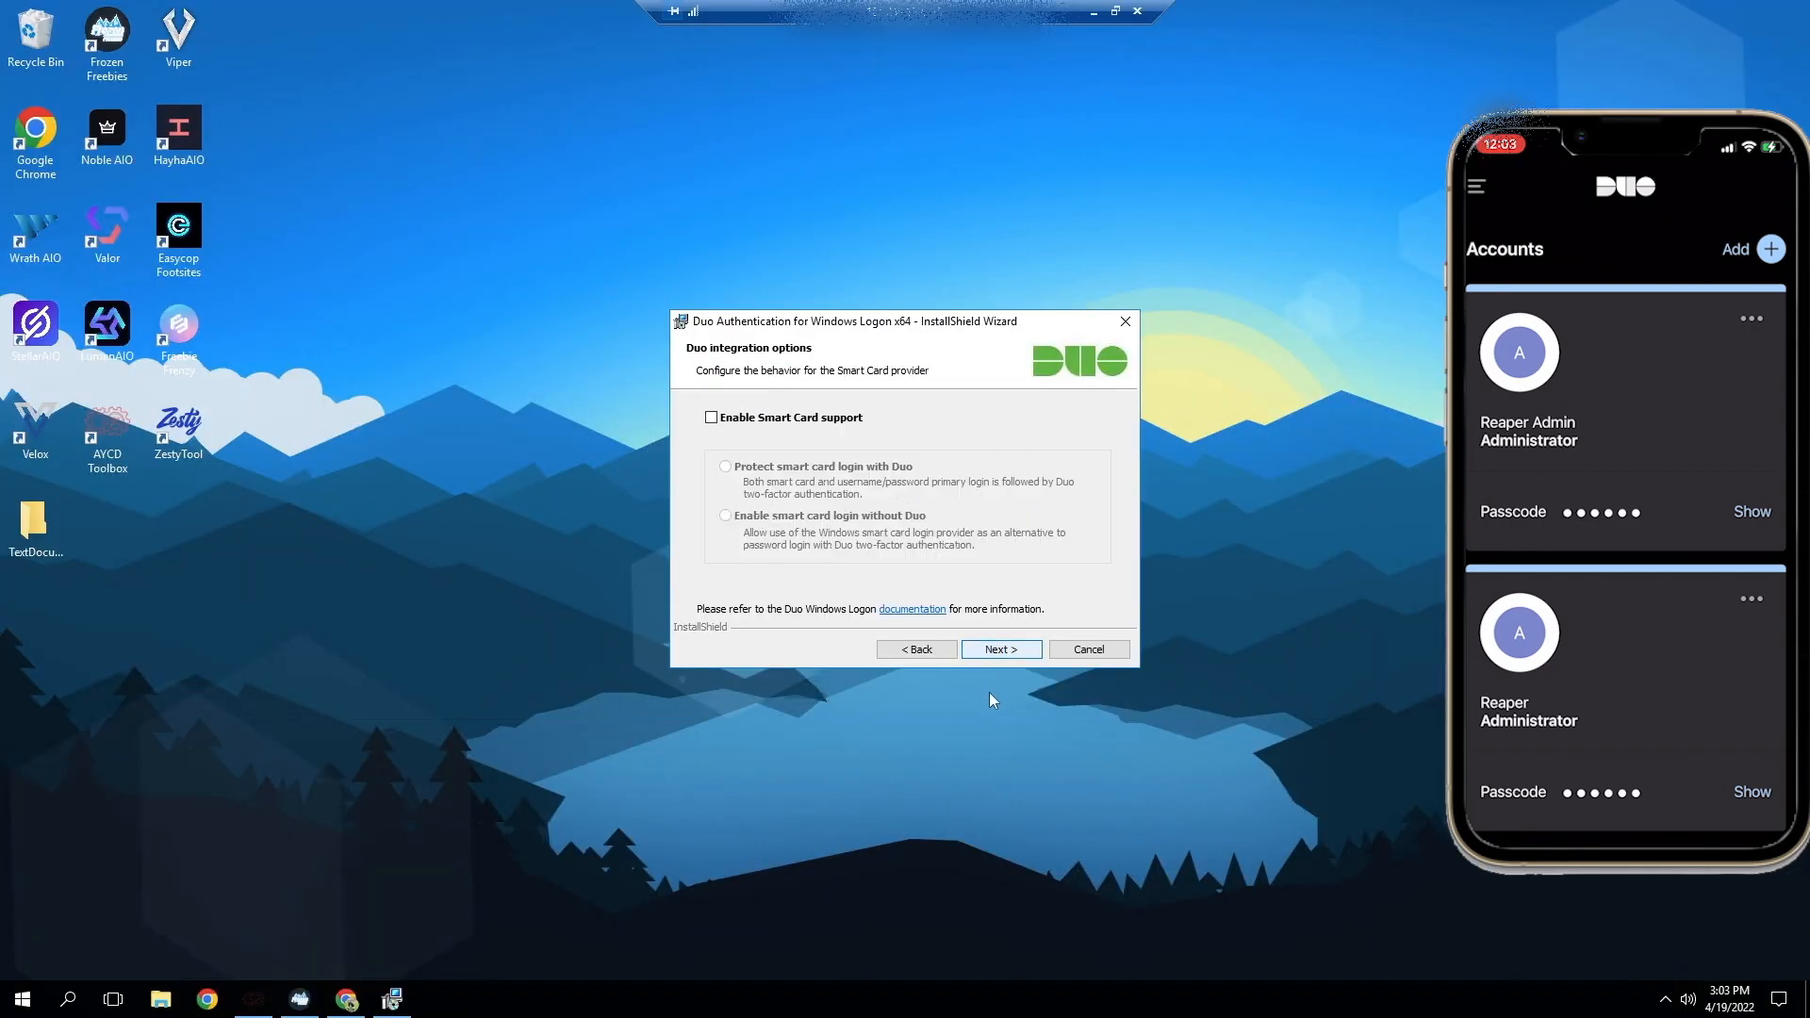
click(994, 653)
click(997, 650)
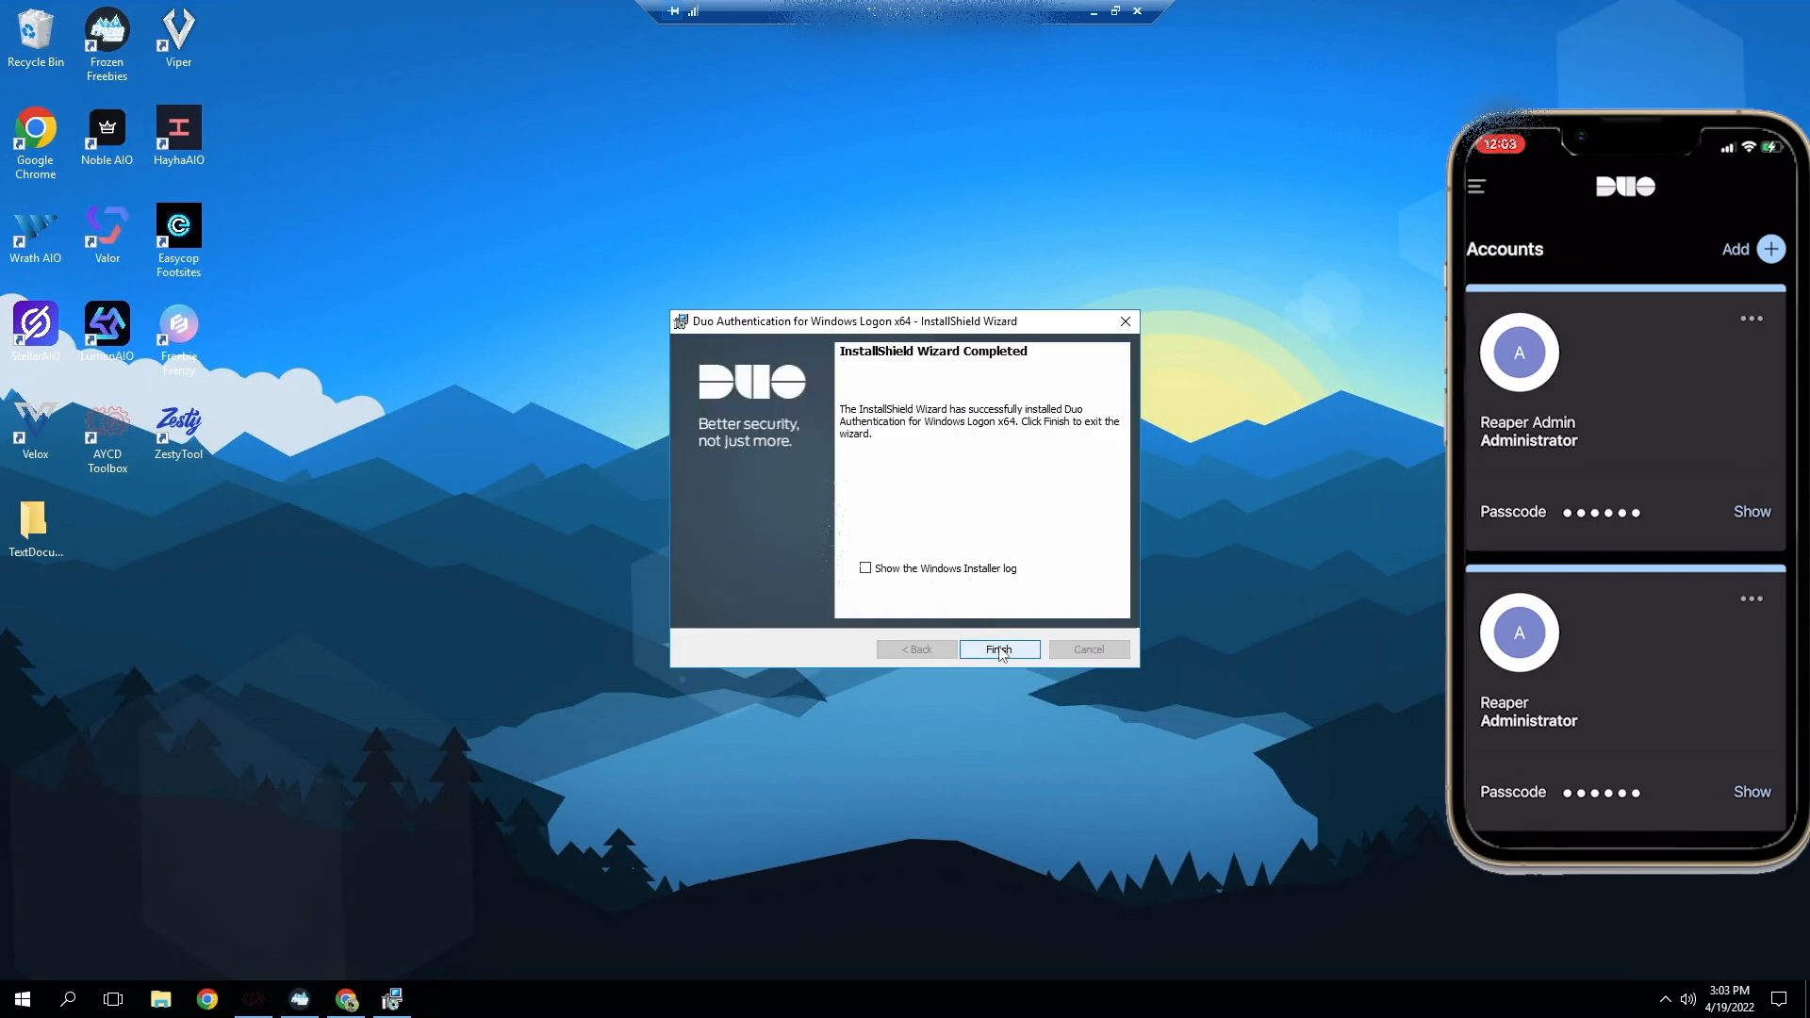
click(999, 650)
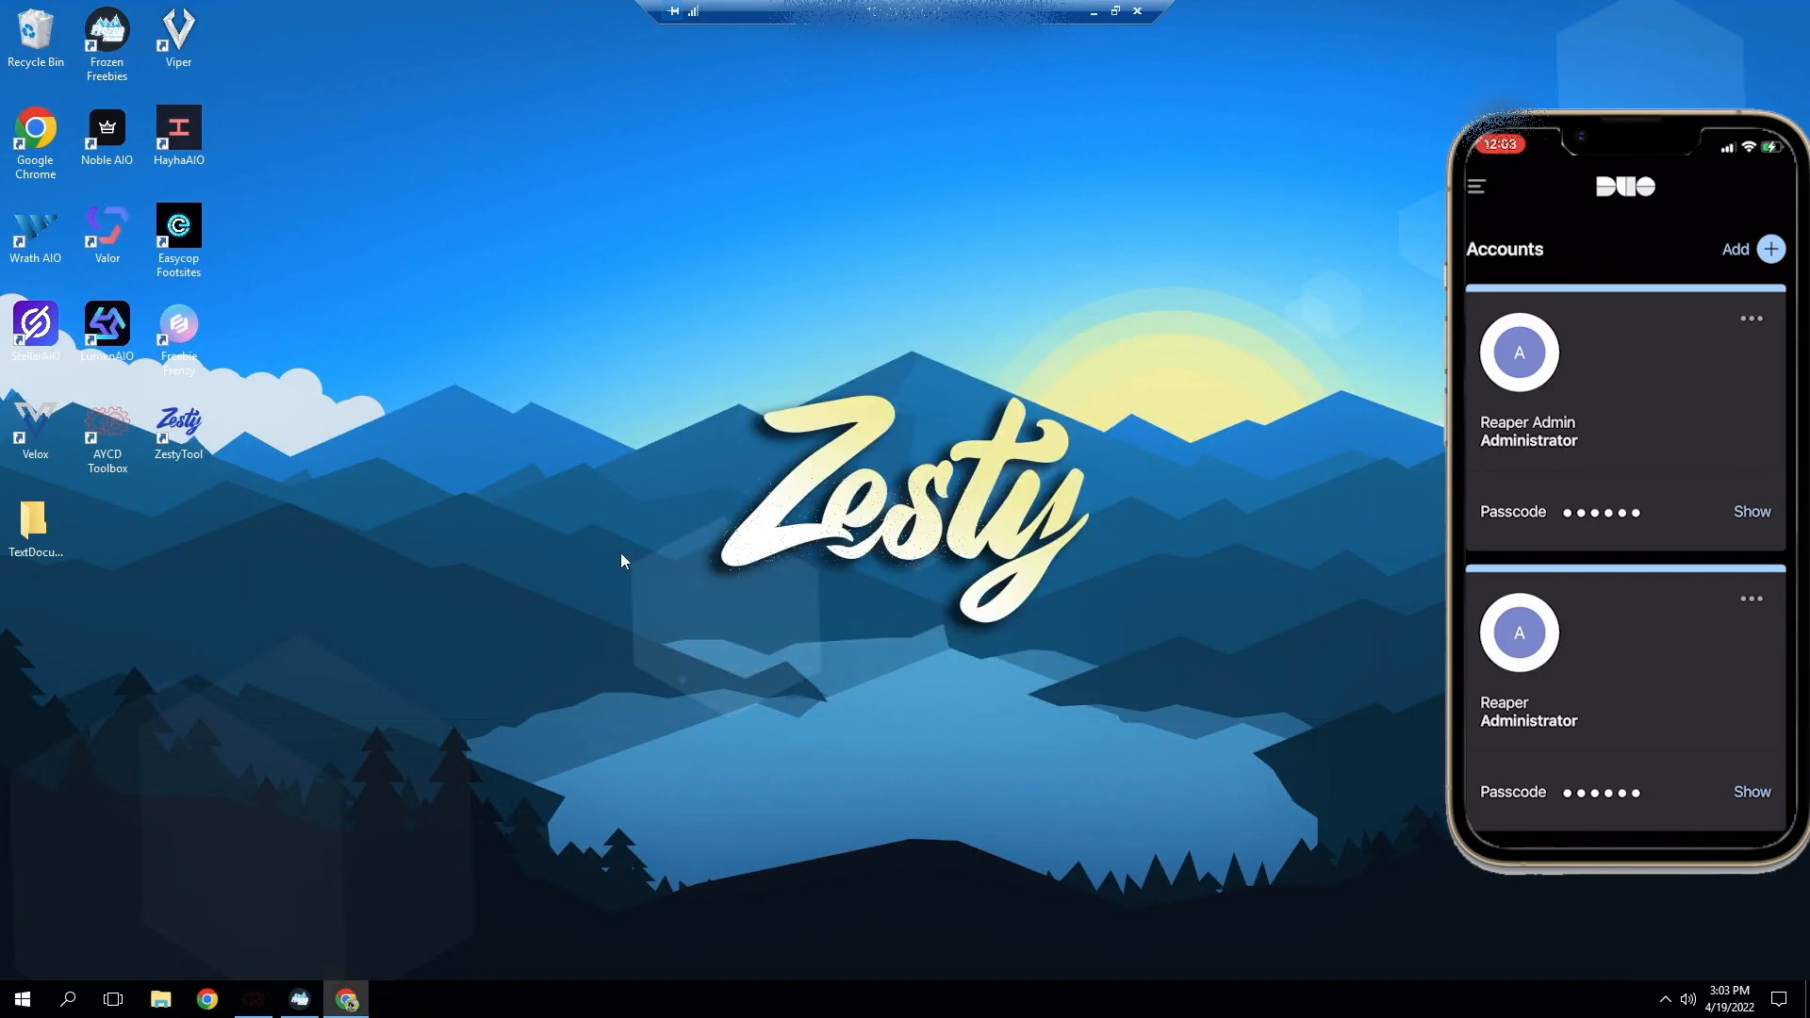